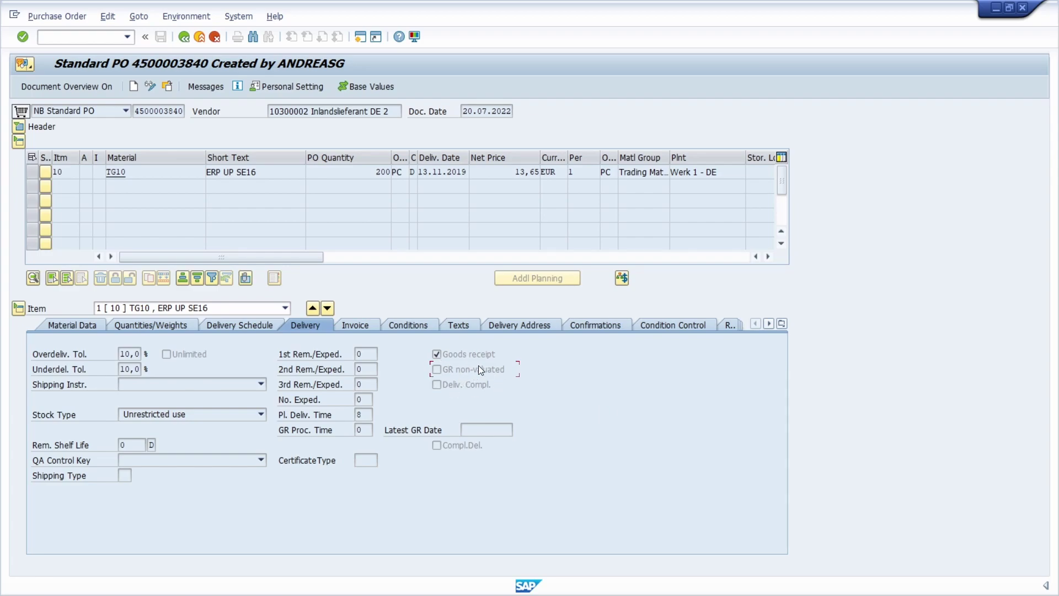
key(F1)
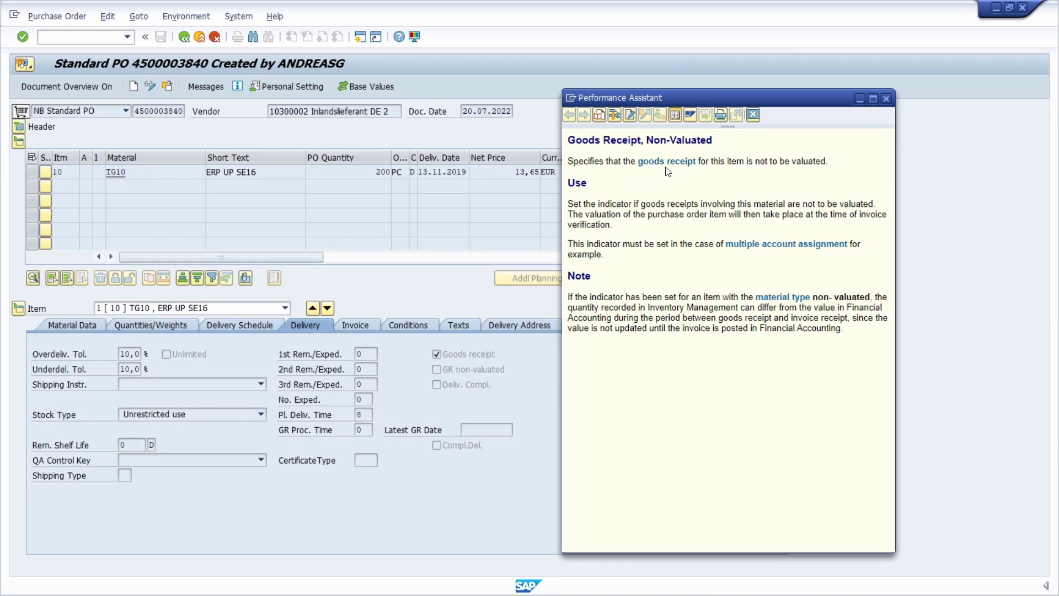
click(664, 162)
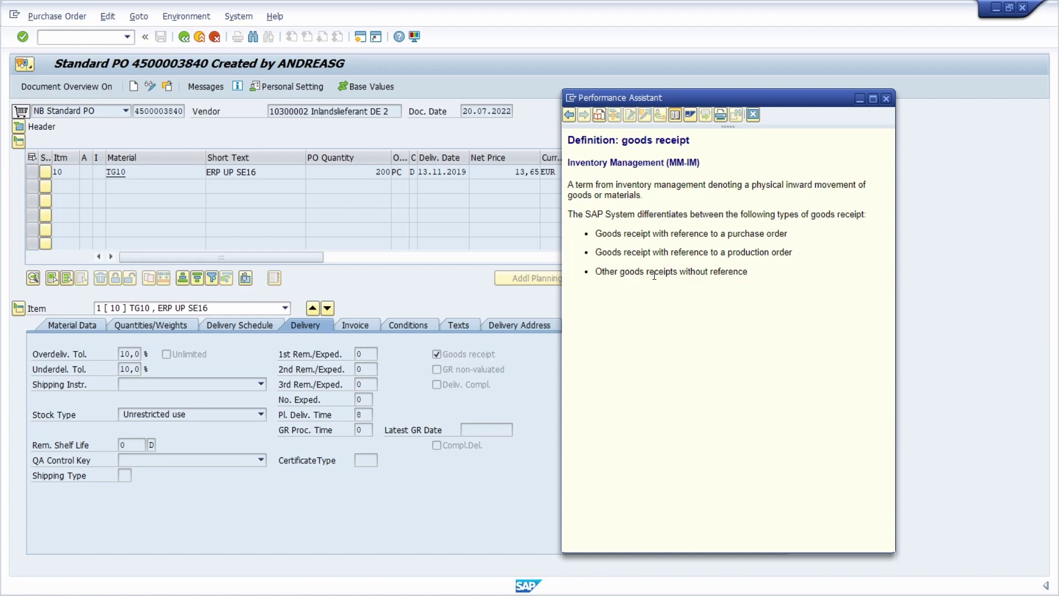
click(570, 115)
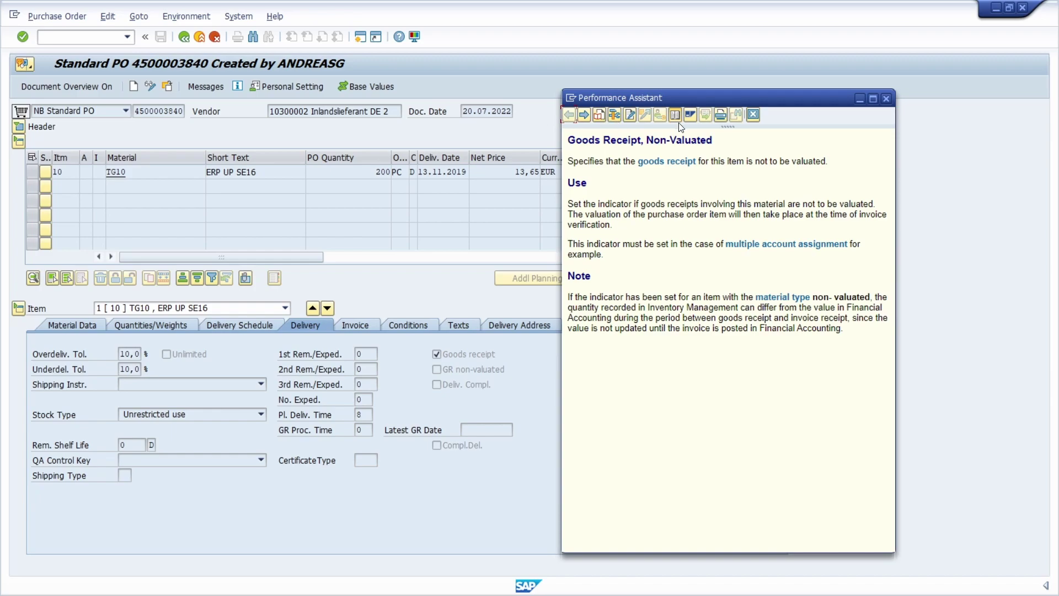
- Show the technical information for field MEPO1313-WEUNB and open data element WEUNB (domain XFELD, CHAR 1)
click(614, 116)
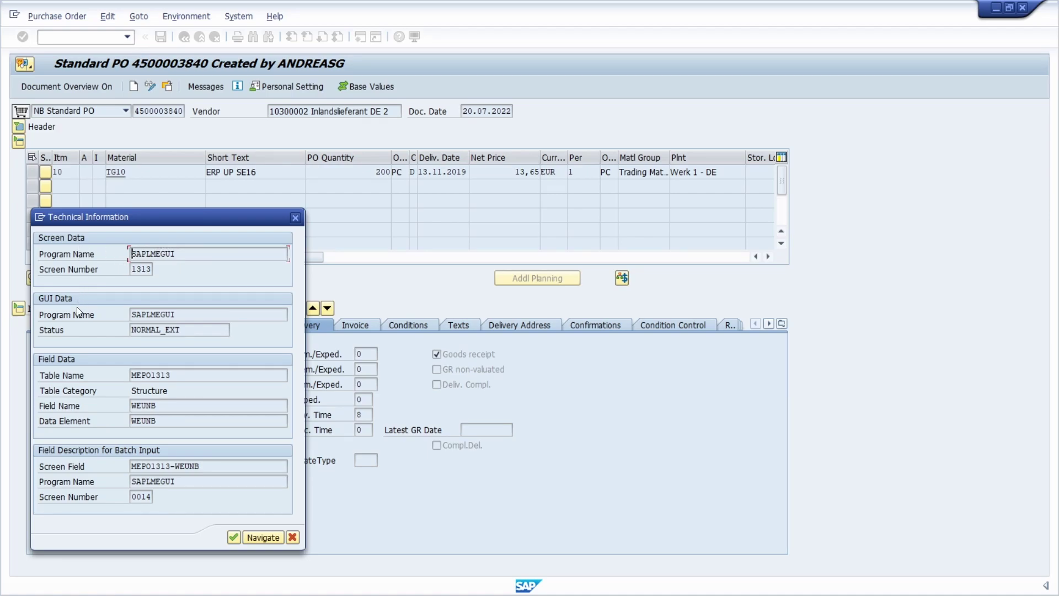
click(201, 466)
double_click(201, 466)
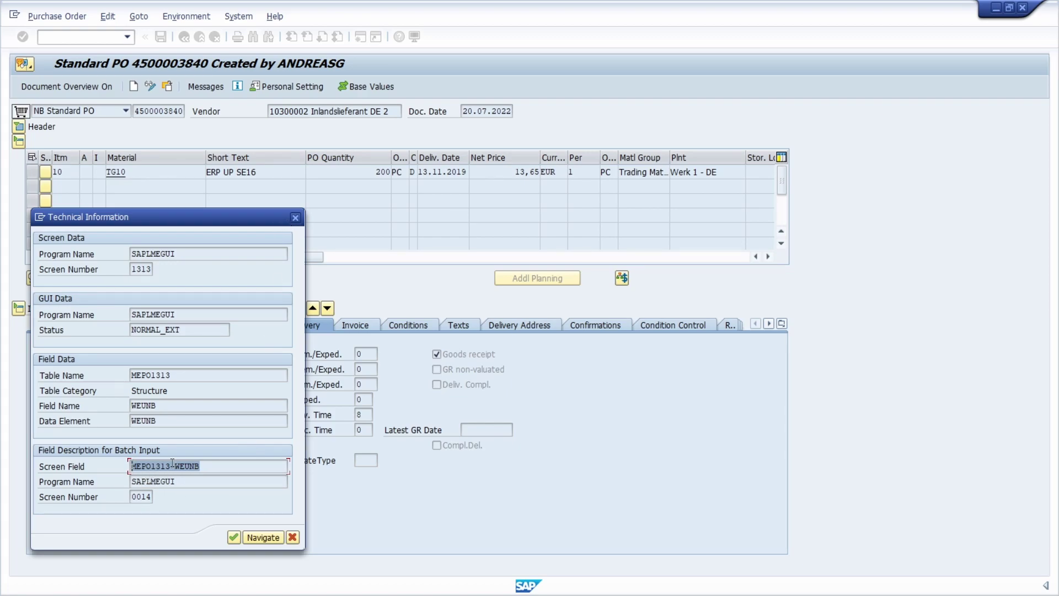
double_click(142, 422)
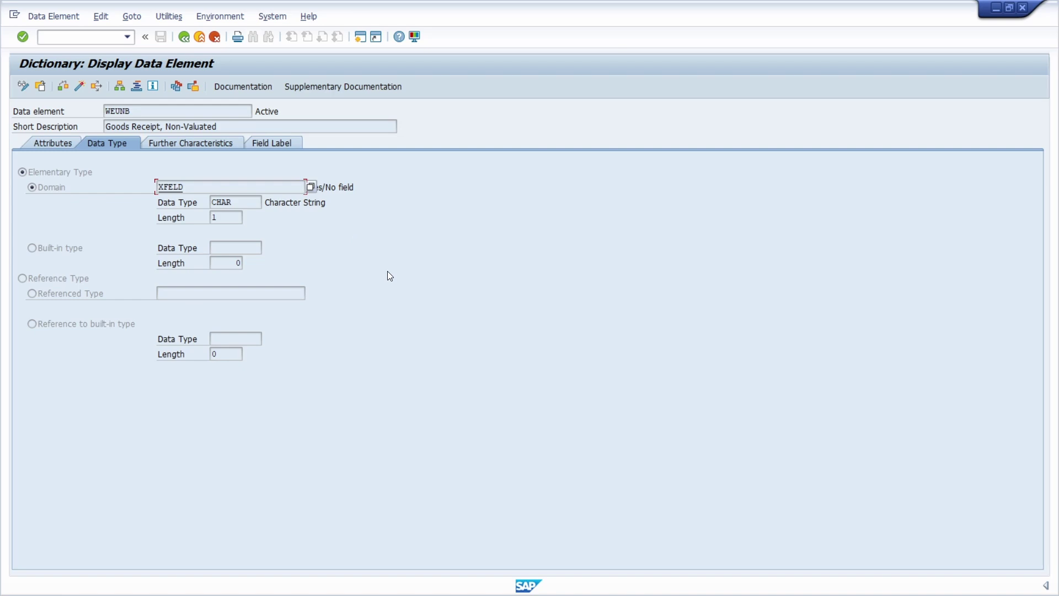
- Go back to the purchase order and close the technical information and field help windows
click(183, 37)
click(293, 216)
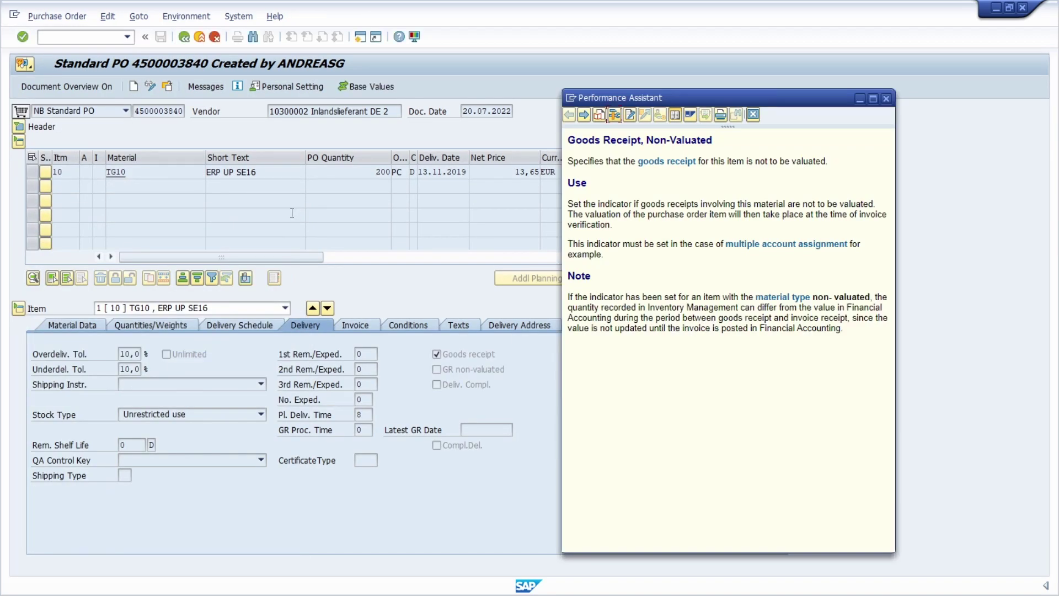
click(886, 99)
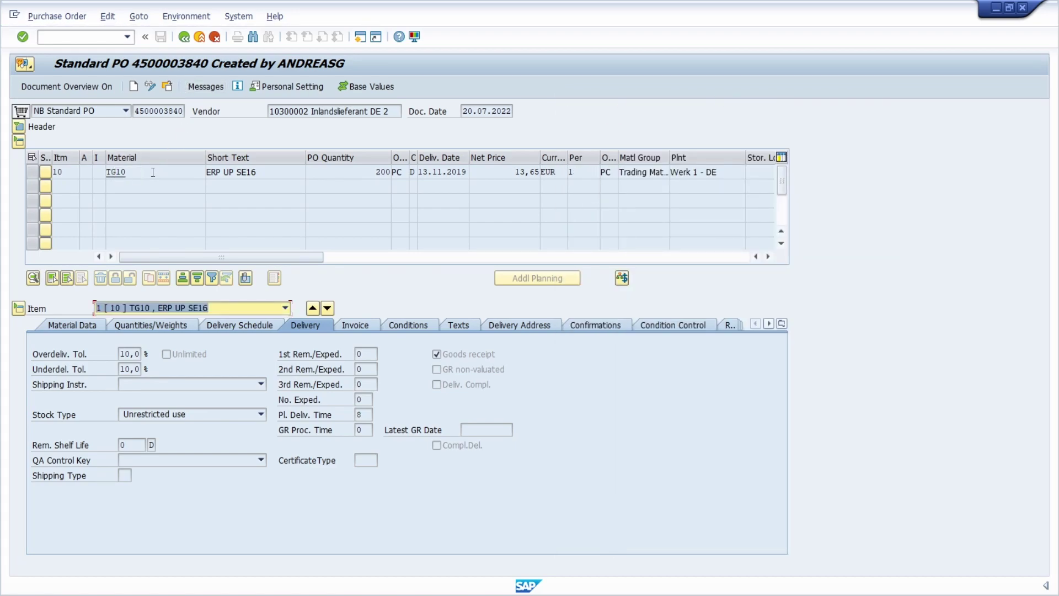
- Start transaction /nmiro and bring up F1 help on the tax code field
click(65, 37)
text(/nmiro)
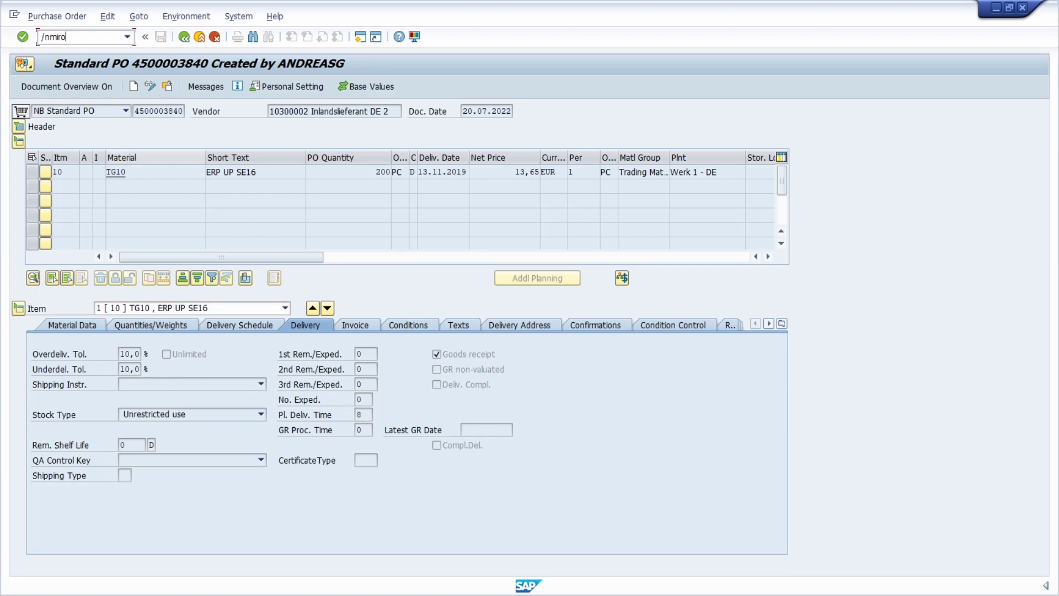
key(Return)
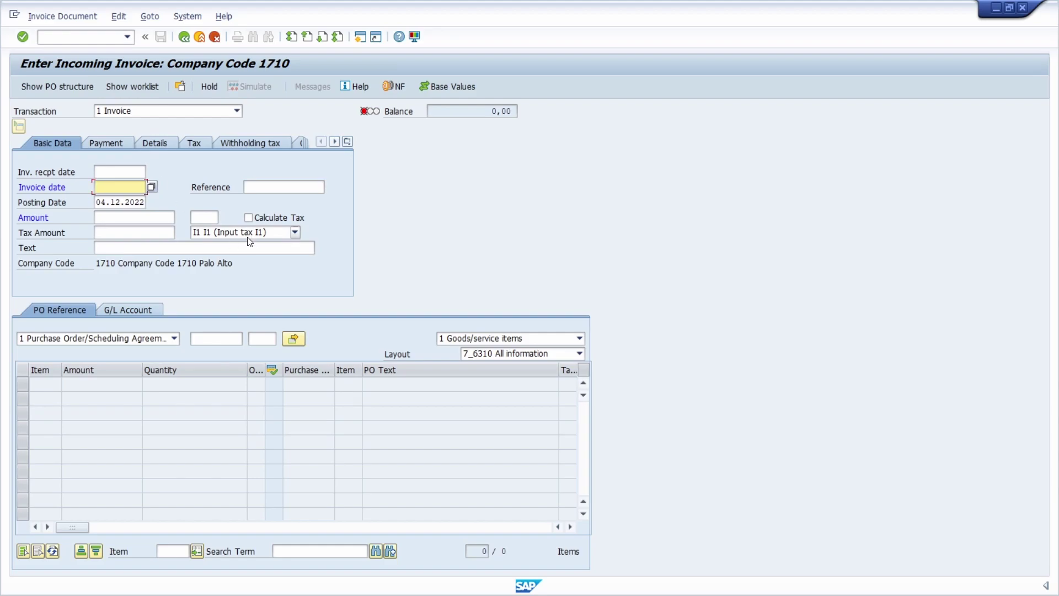
click(248, 237)
click(243, 232)
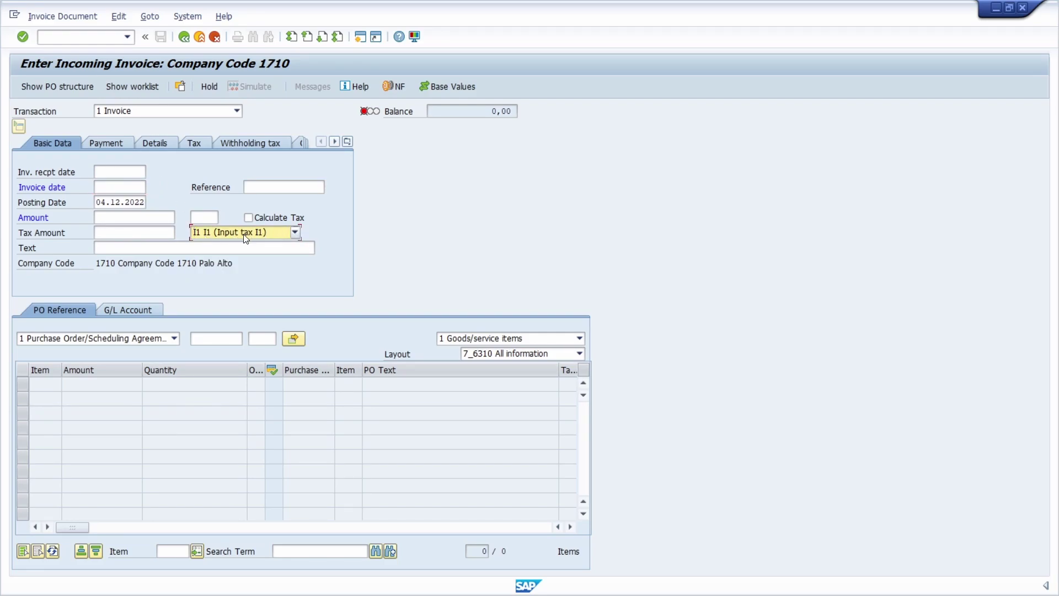
key(F1)
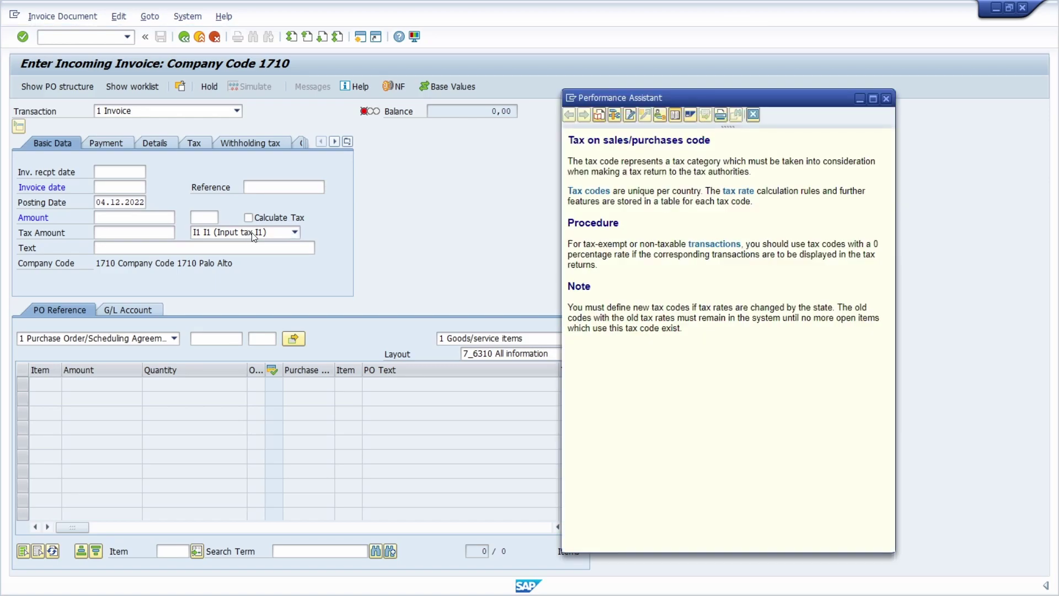
- Jump to the tax code customizing without a project, via Financial Accounting Global Settings (New)
click(661, 116)
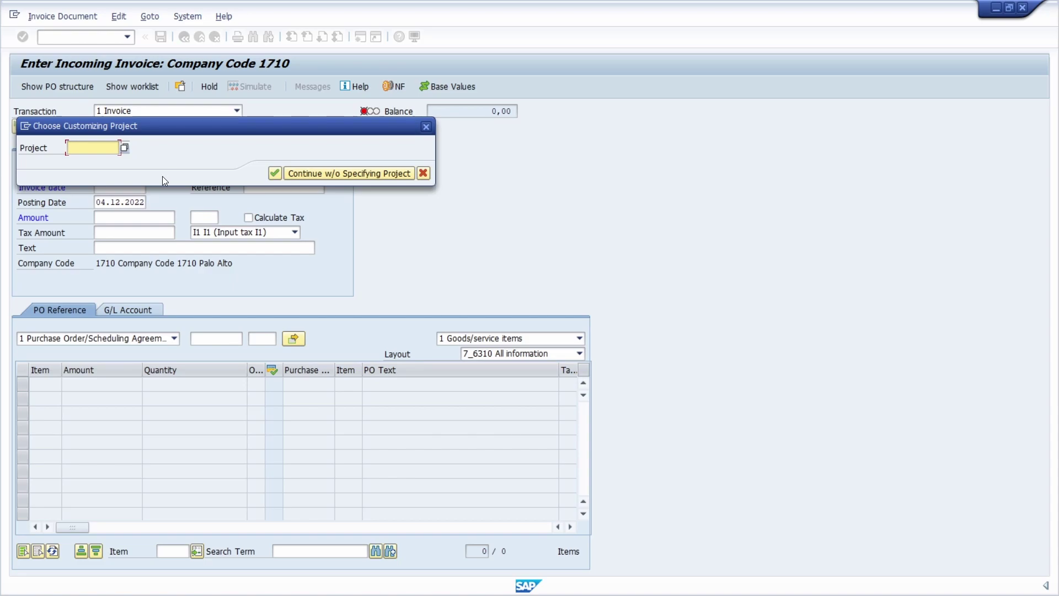
click(323, 172)
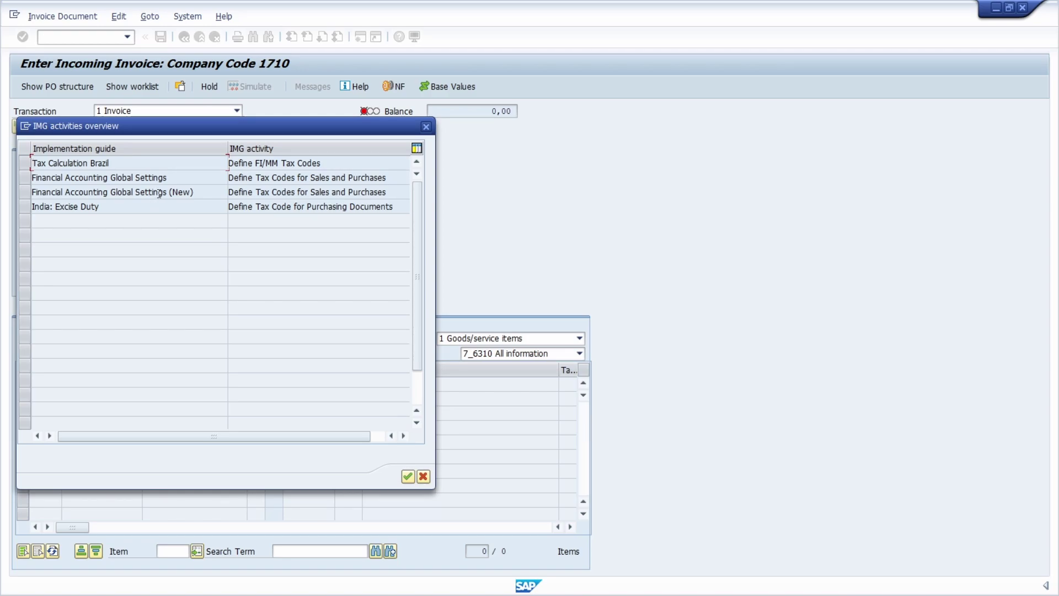
click(29, 193)
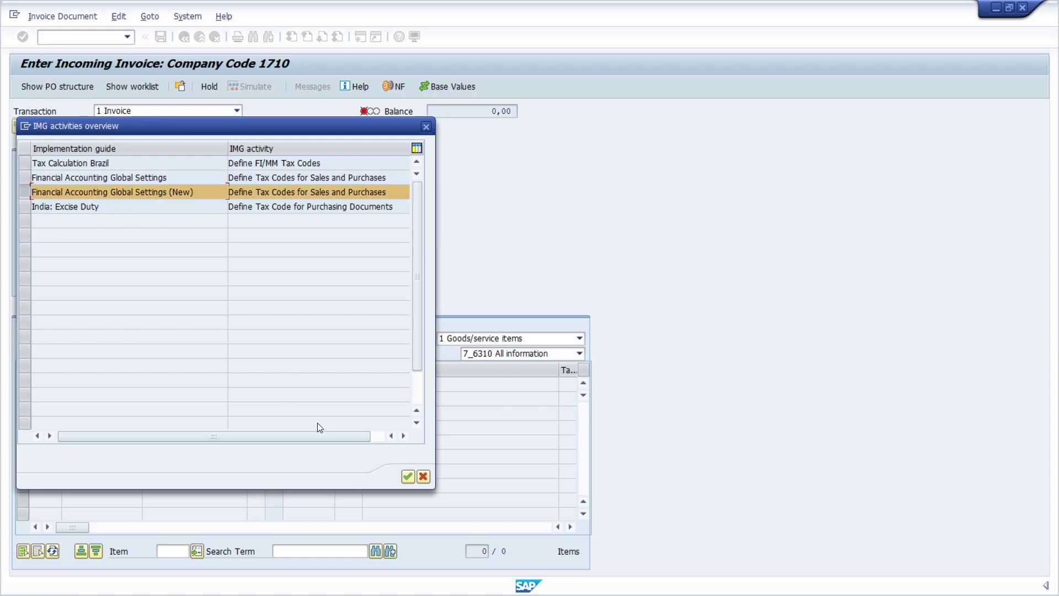
click(406, 478)
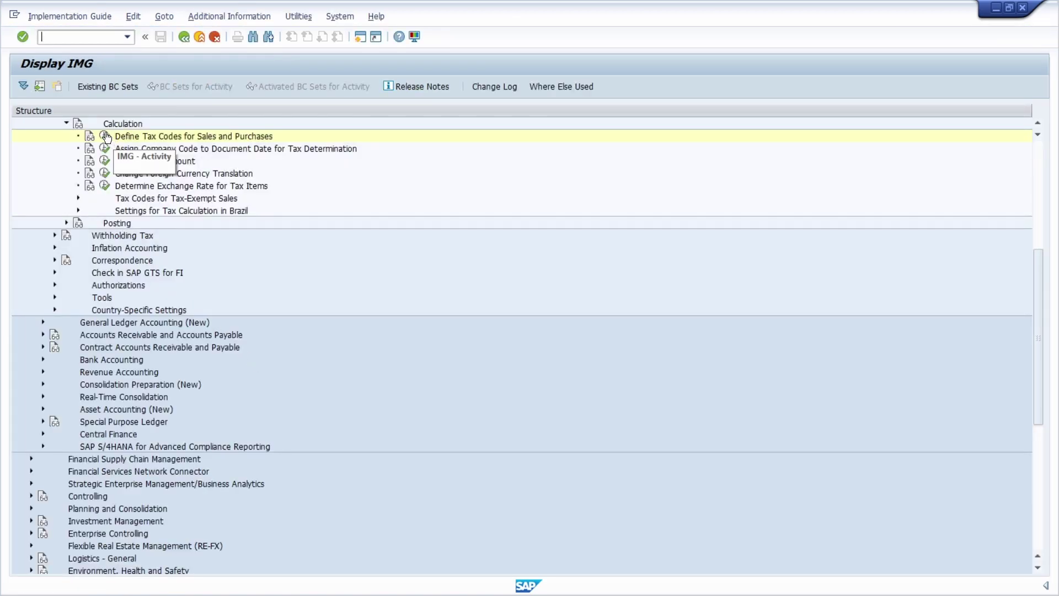
- Run Define Tax Codes for Sales and Purchases for country US, list tax codes I0, I1, I2, then exit
click(104, 136)
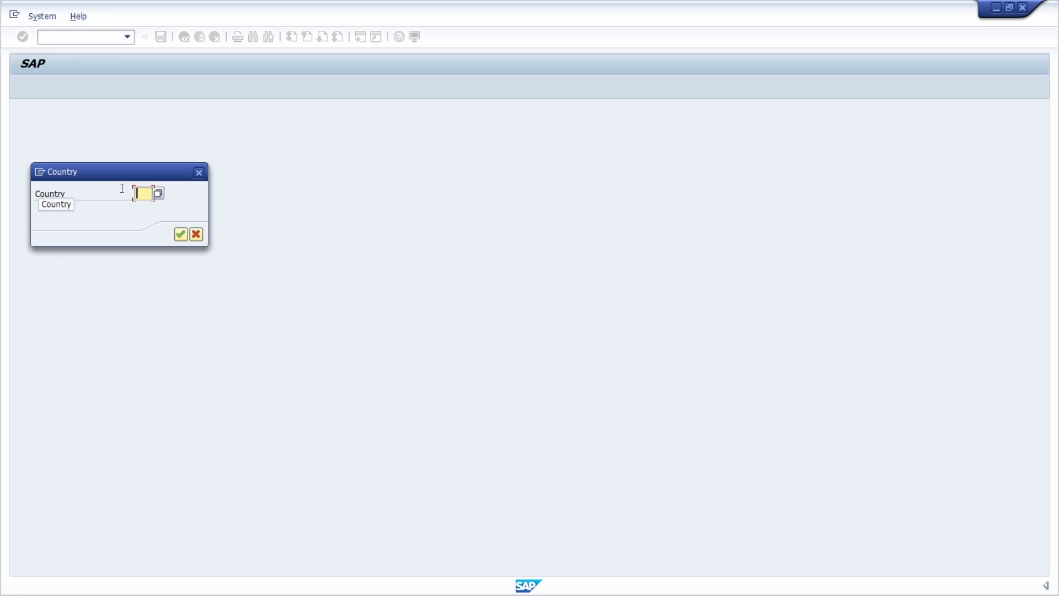
text(US)
key(Return)
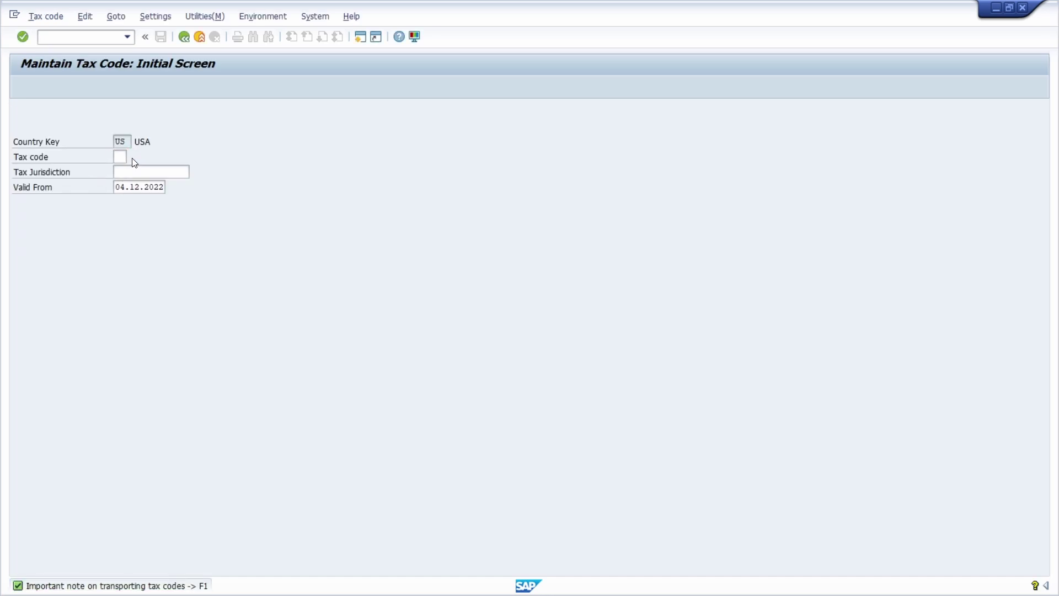
click(134, 161)
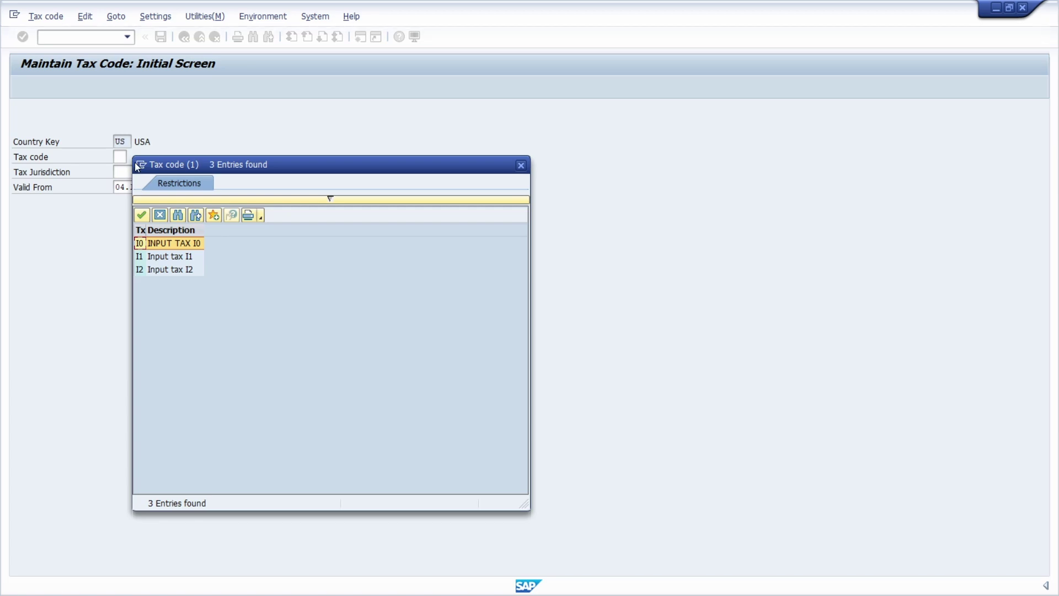
click(520, 166)
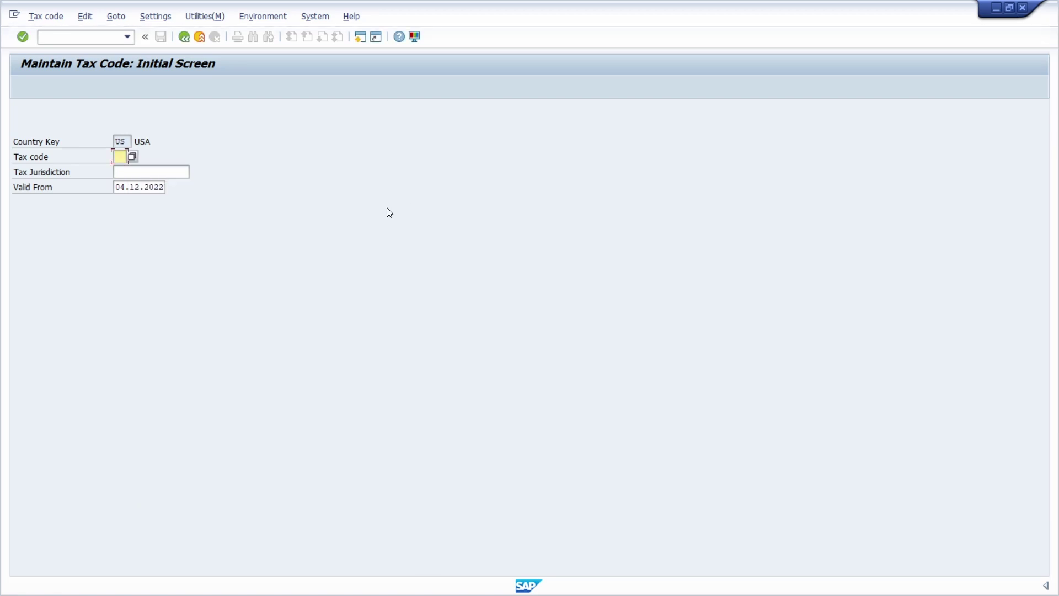
key(F3)
- Return to the invoice screen, shift the tax code help left, and launch its Application Help
key(F3)
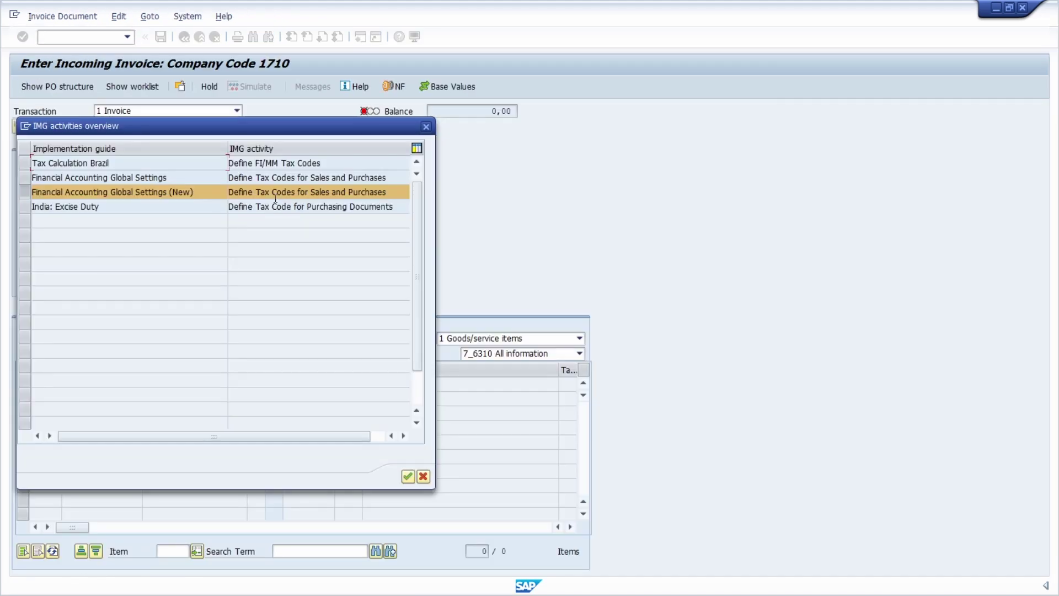
key(F3)
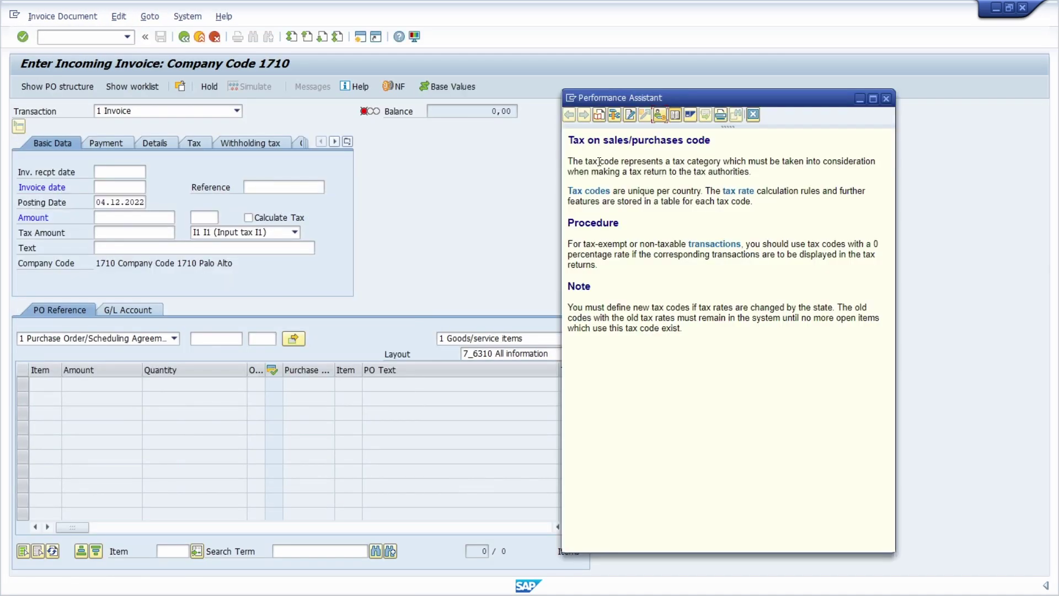
drag(712, 102, 549, 105)
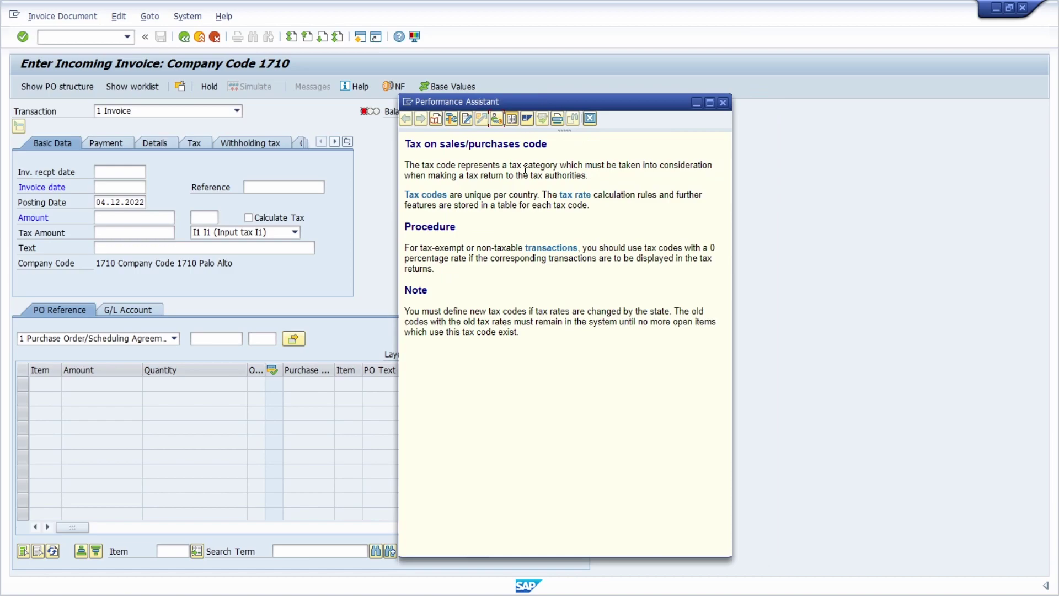
click(436, 121)
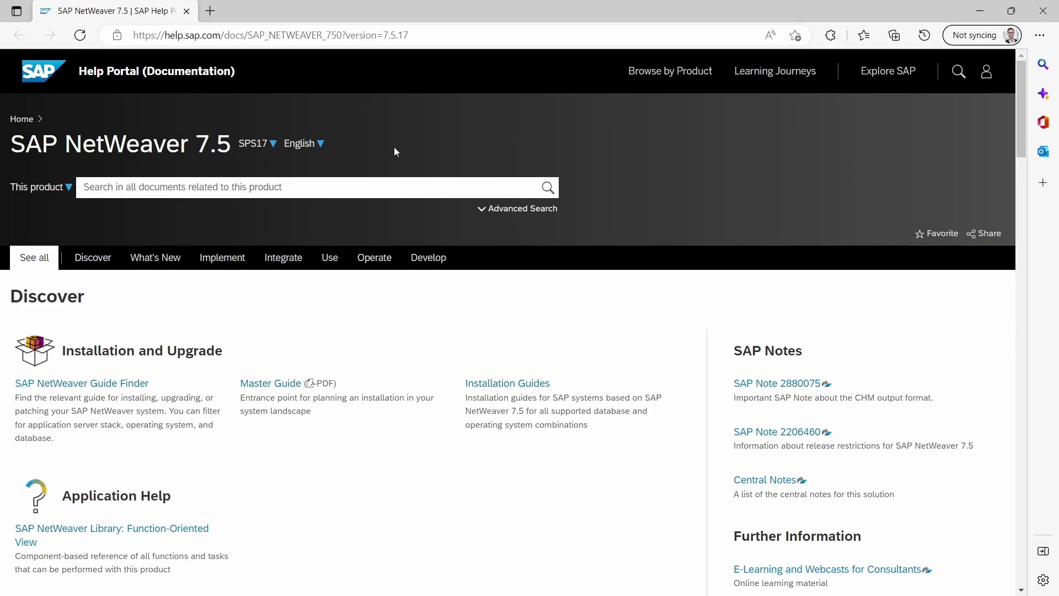
- Focus the Help Portal product search, then minimize the browser back to SAP GUI
click(212, 188)
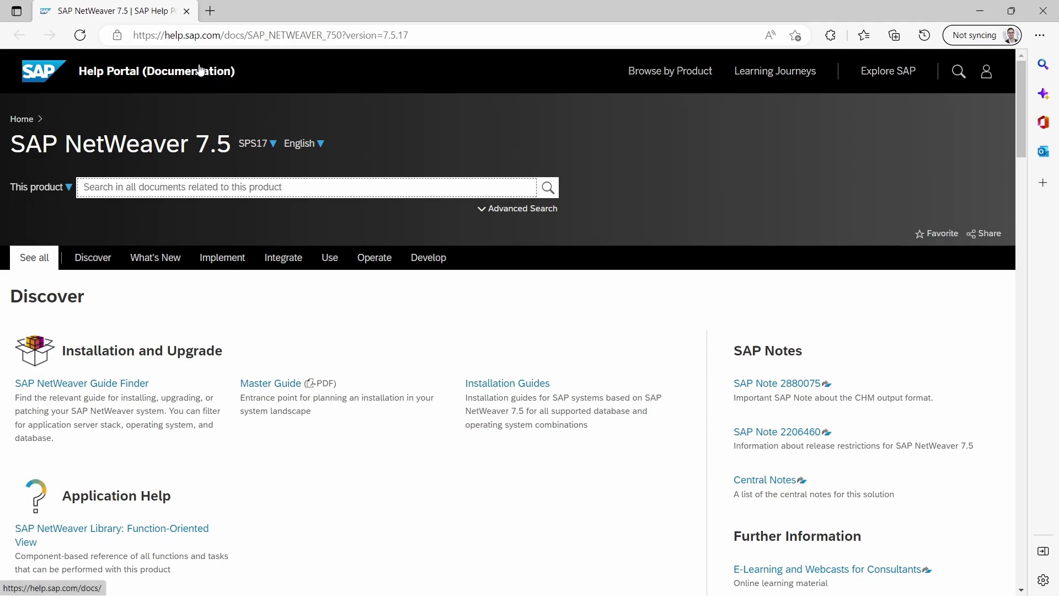
click(993, 16)
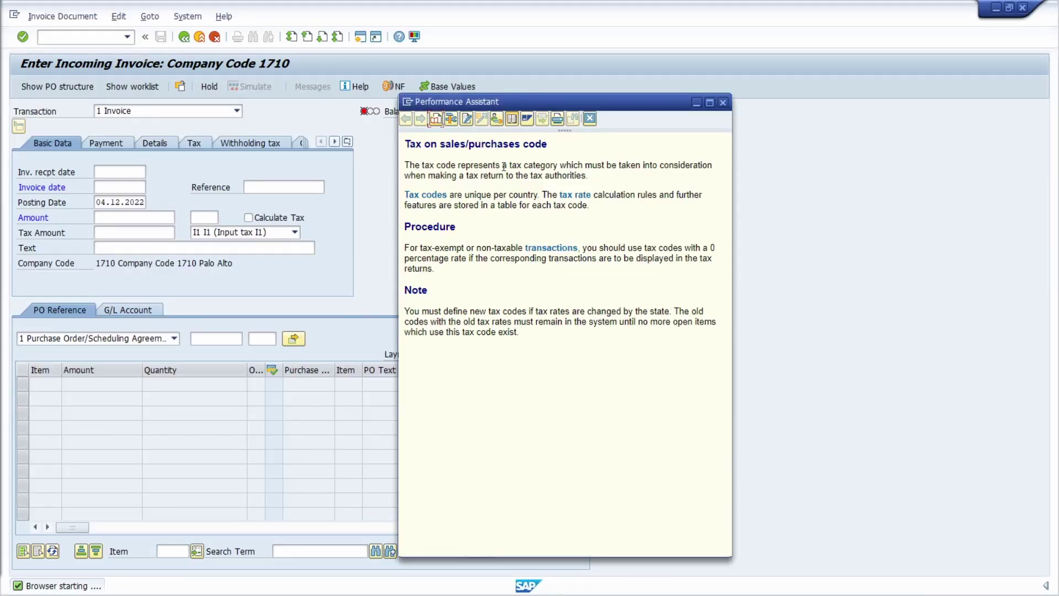
- Search the SAP Glossary for 'tax code' and open its Financial Accounting definition
click(512, 118)
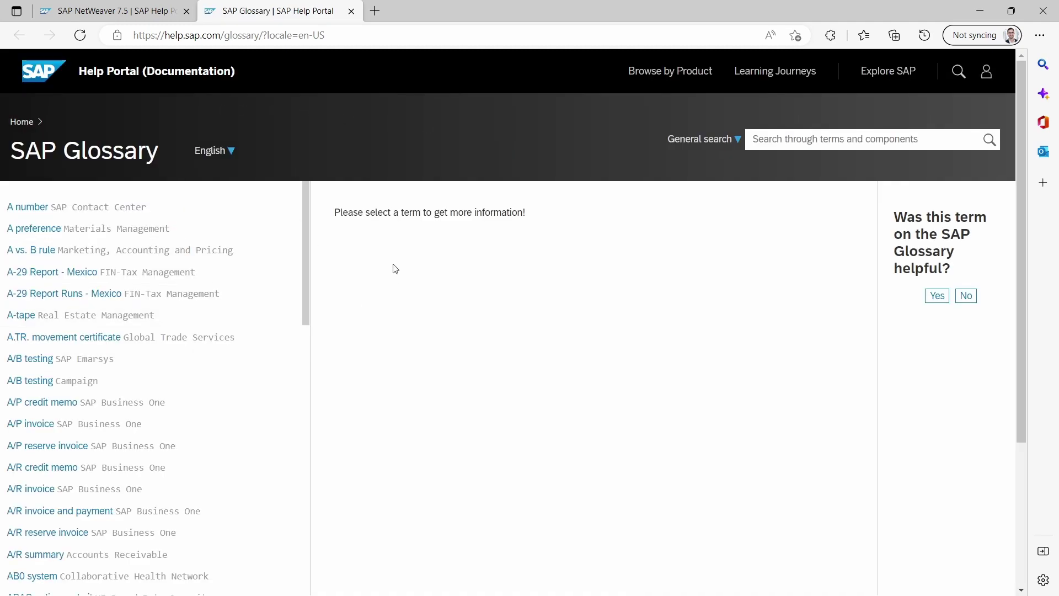
click(796, 144)
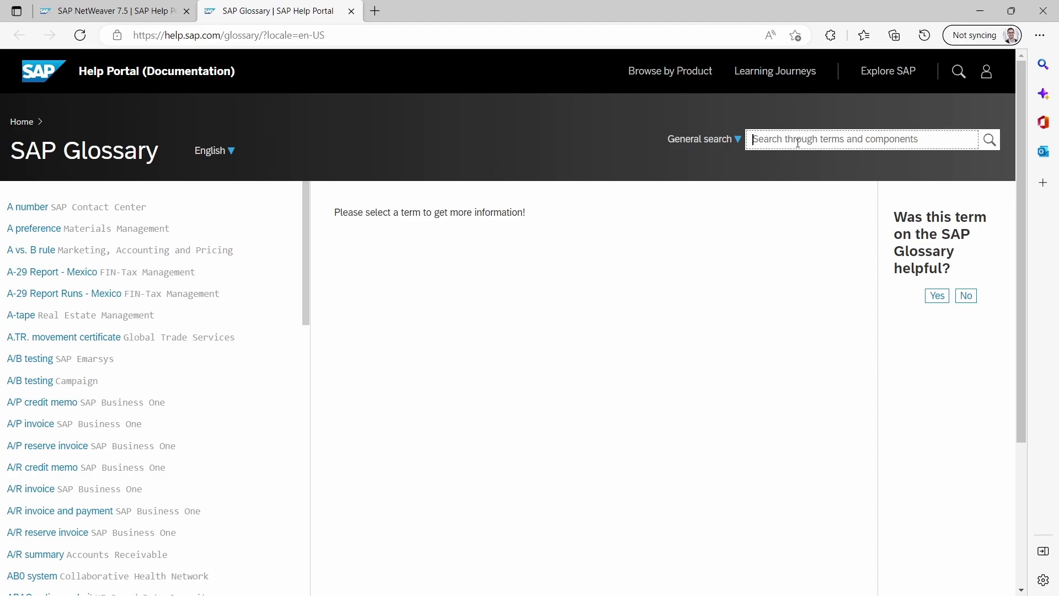
text(tax code)
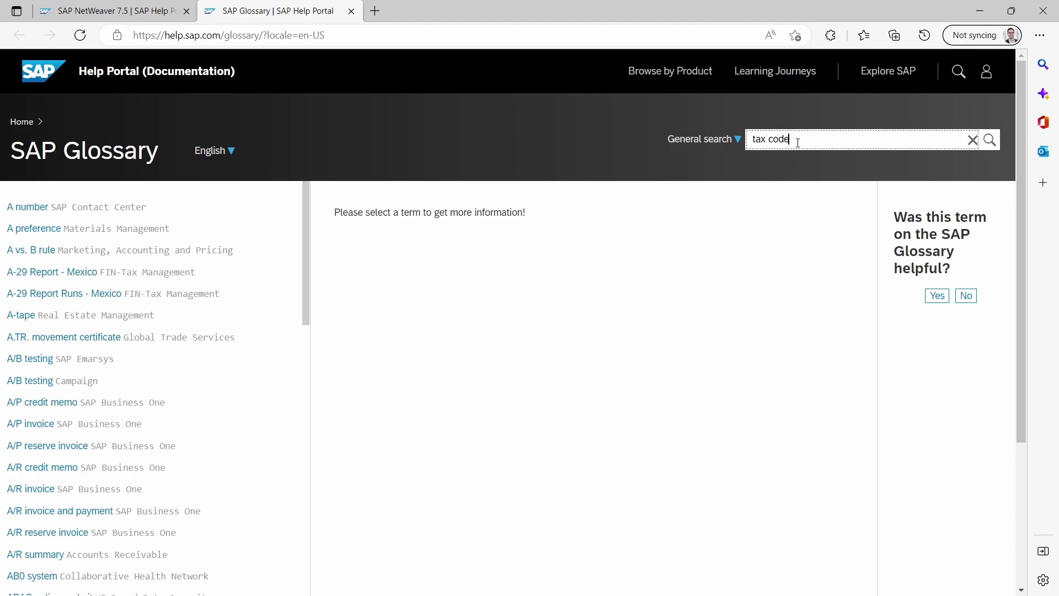
key(Return)
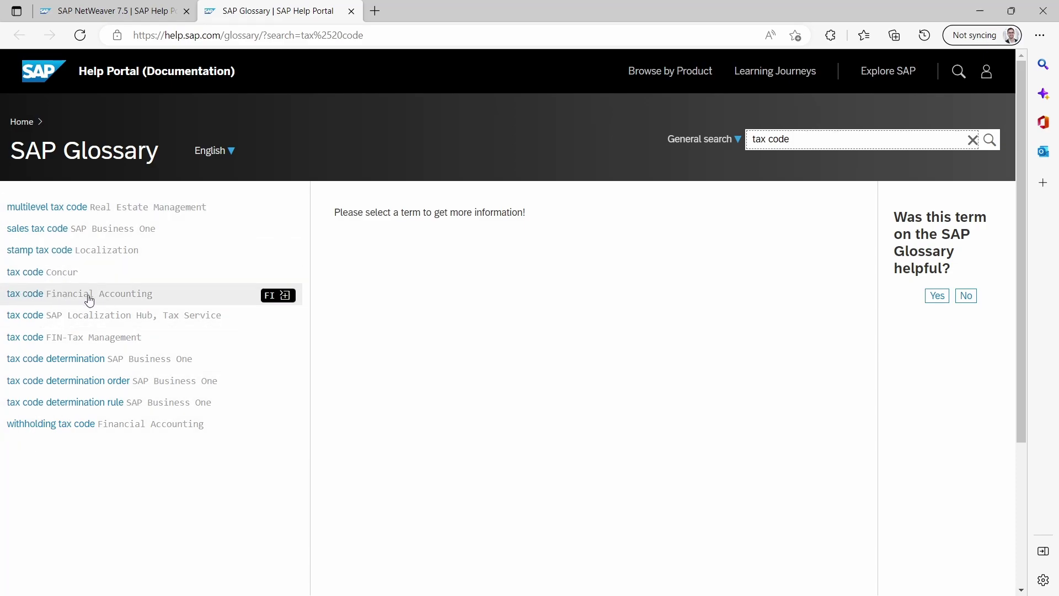
click(26, 297)
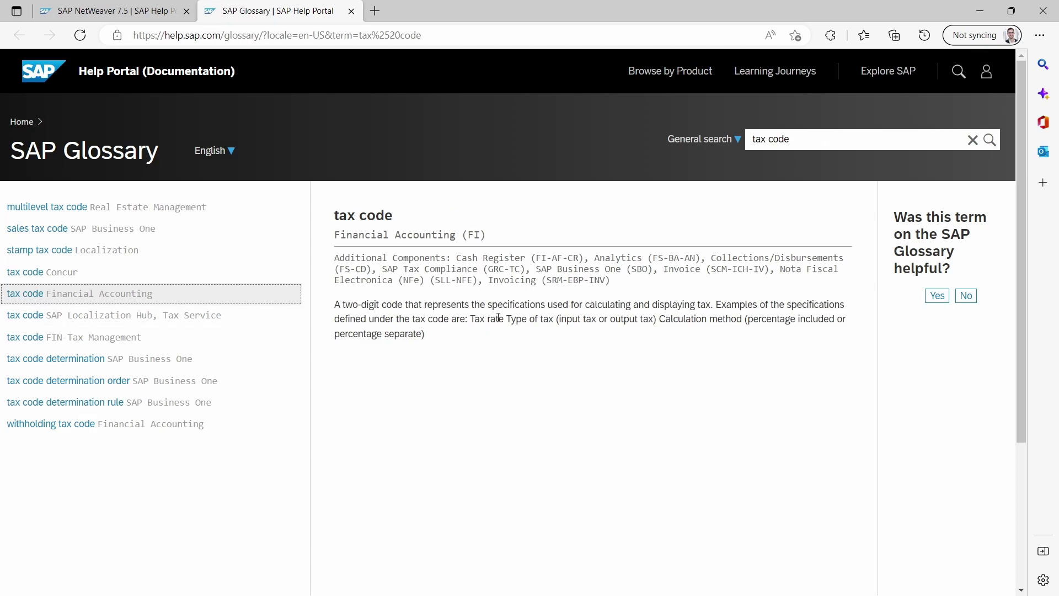
- Minimize the browser to return to SAP GUI
click(980, 11)
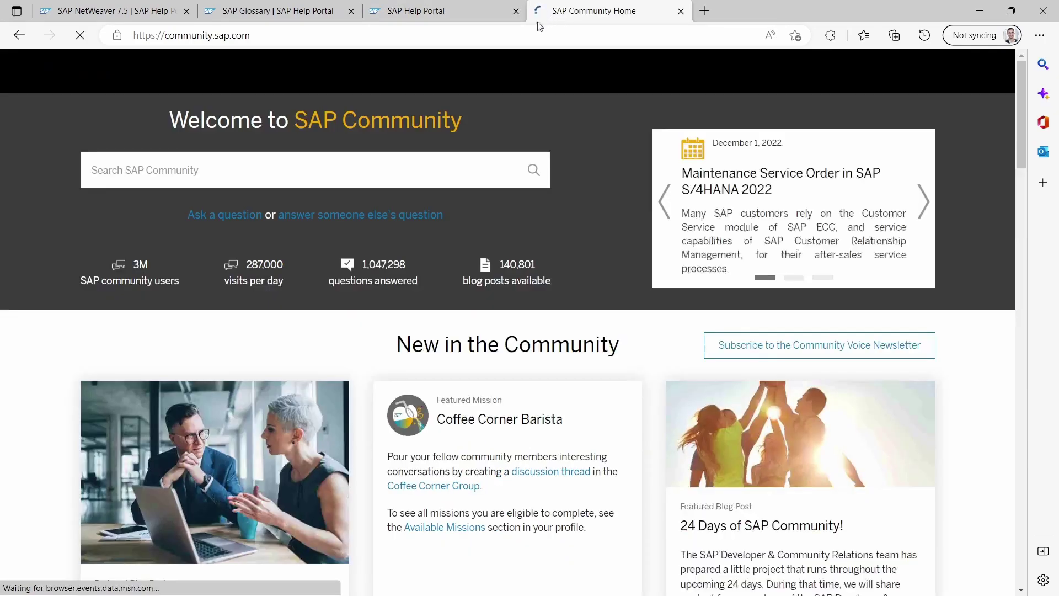
- Search SAP Community for 'tax code' and scroll through the 39359 results
click(124, 179)
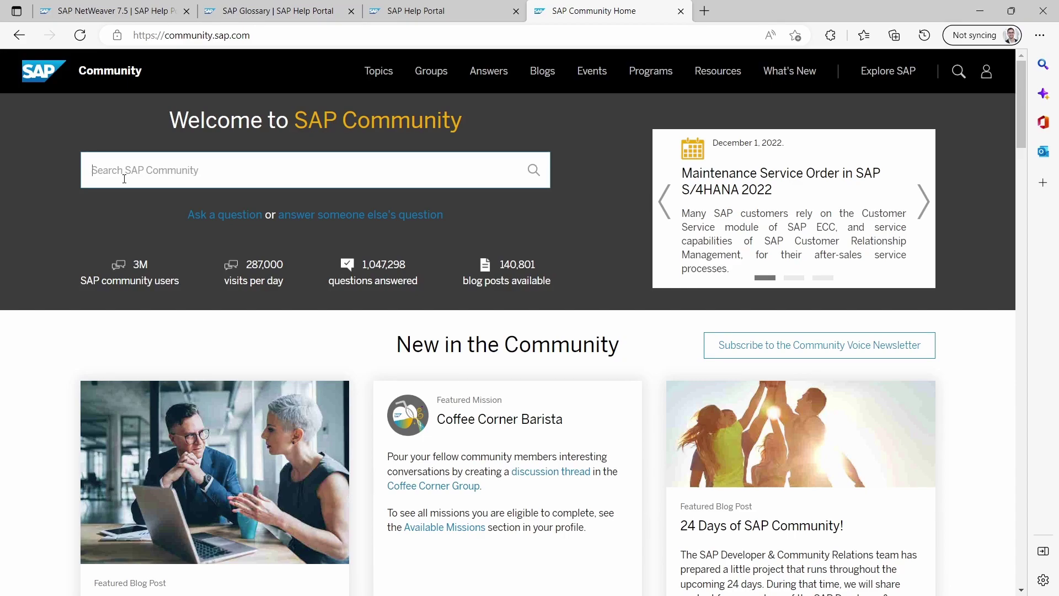
text(tax code)
key(Return)
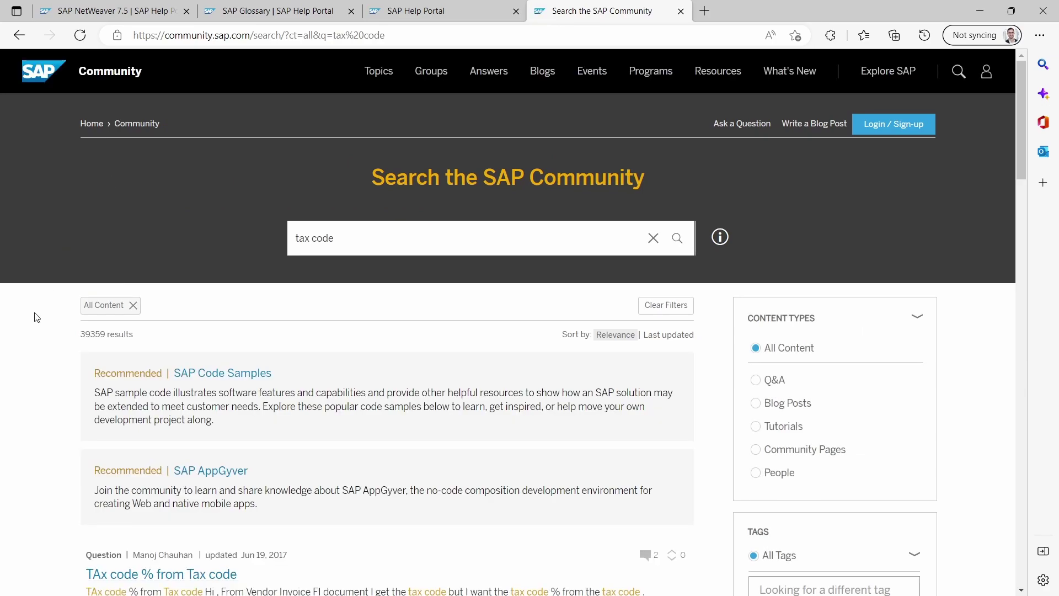
scroll(43, 369, down, 3)
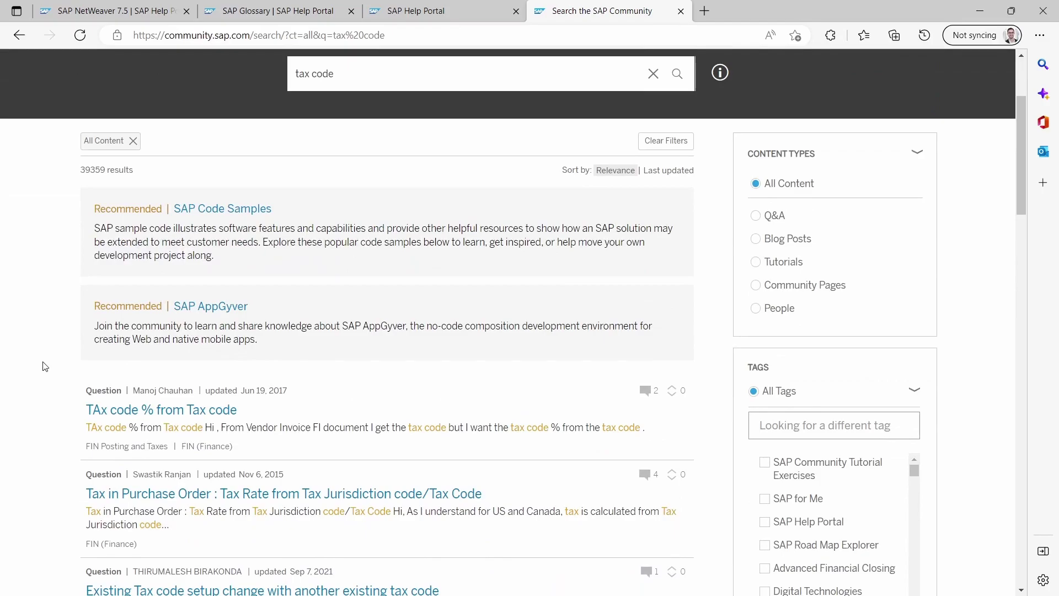
scroll(43, 365, down, 12)
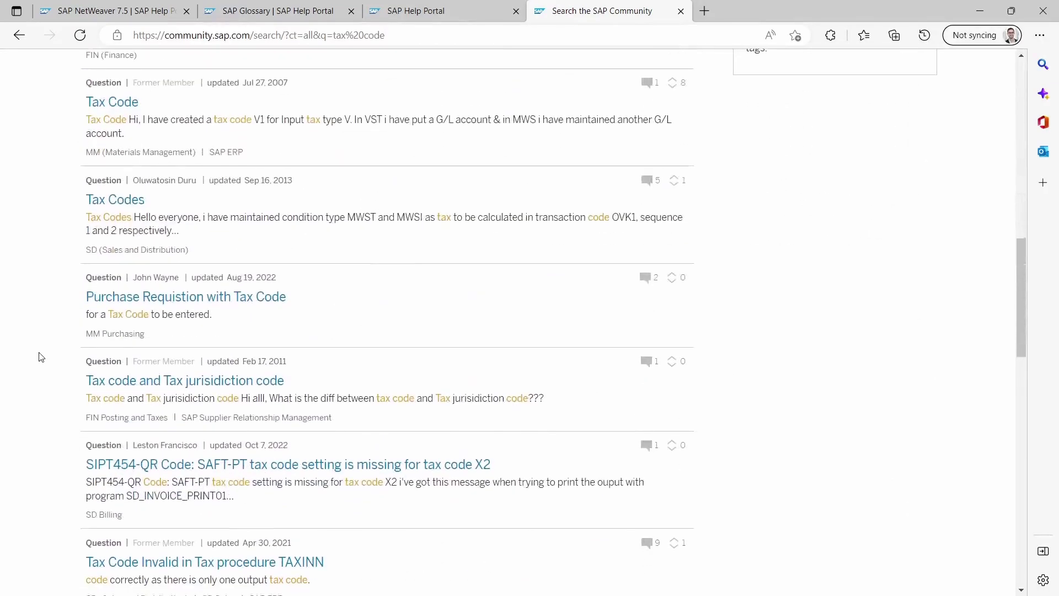
scroll(40, 354, up, 15)
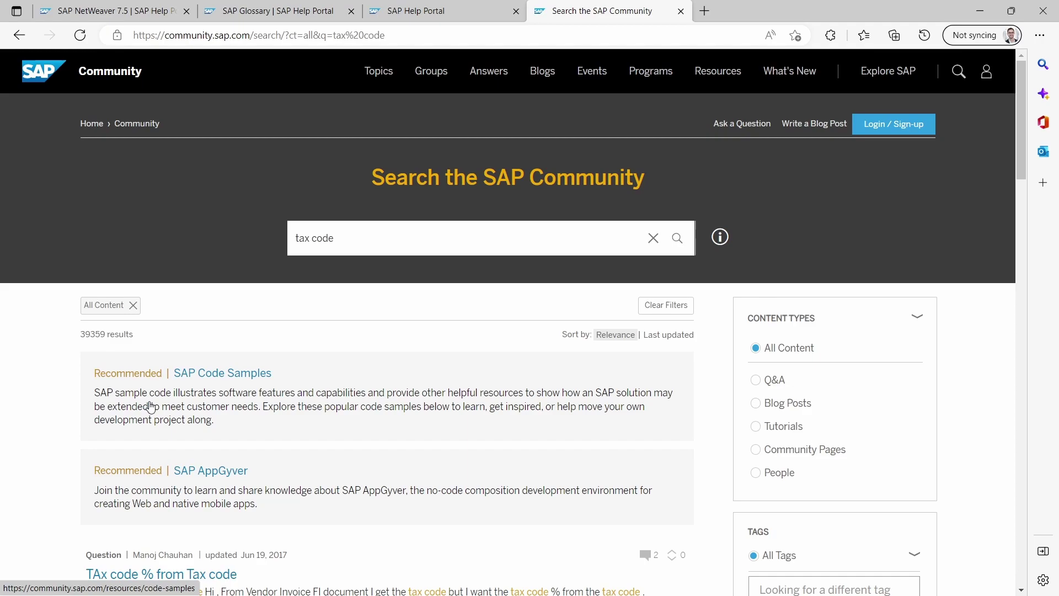
- Open All Blog Posts from the Blogs menu and scroll through the 140876 listed posts
mouse_move(544, 77)
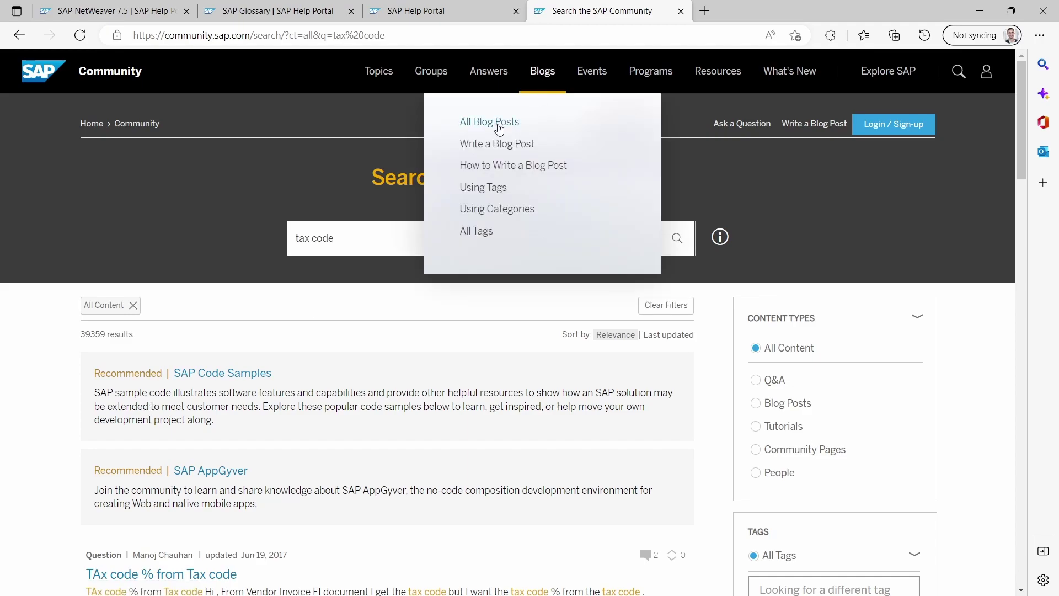
click(491, 122)
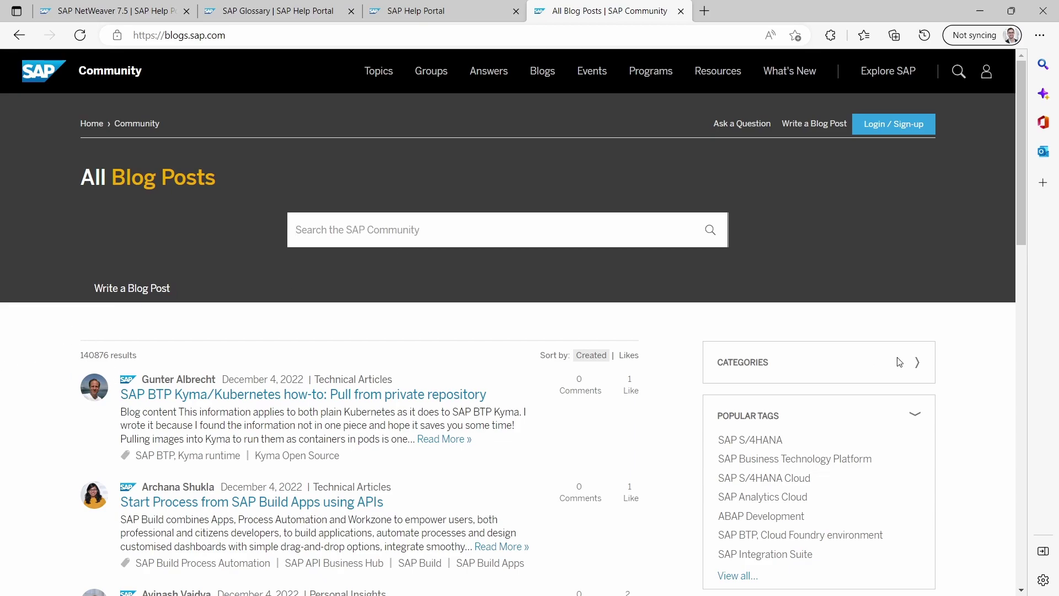
scroll(693, 421, down, 1)
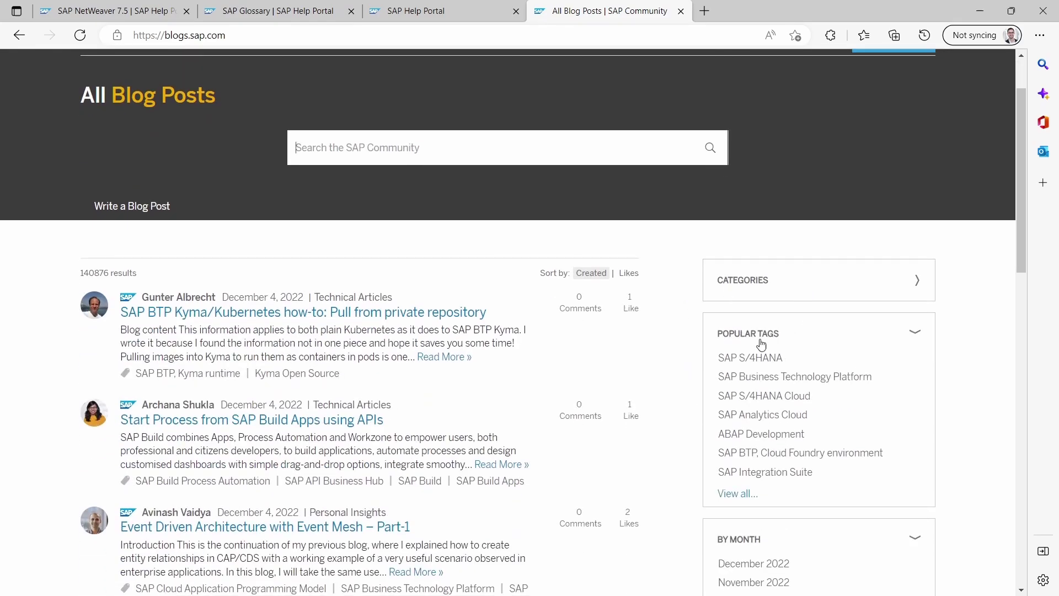
scroll(764, 347, down, 5)
scroll(792, 388, up, 4)
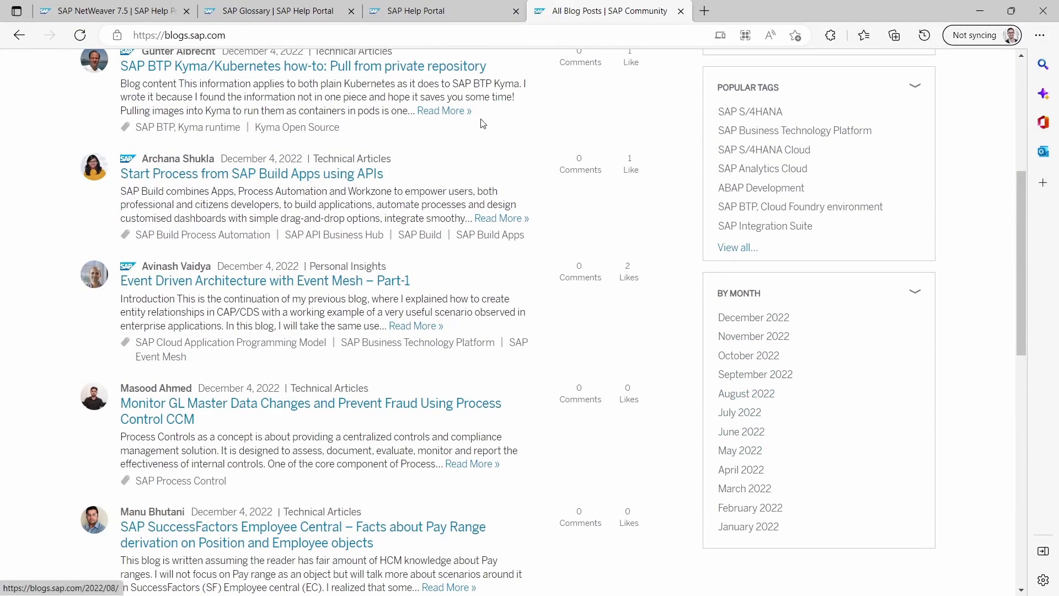
- Go to erp-up.de and browse its Blog page of recent SAP posts
click(405, 42)
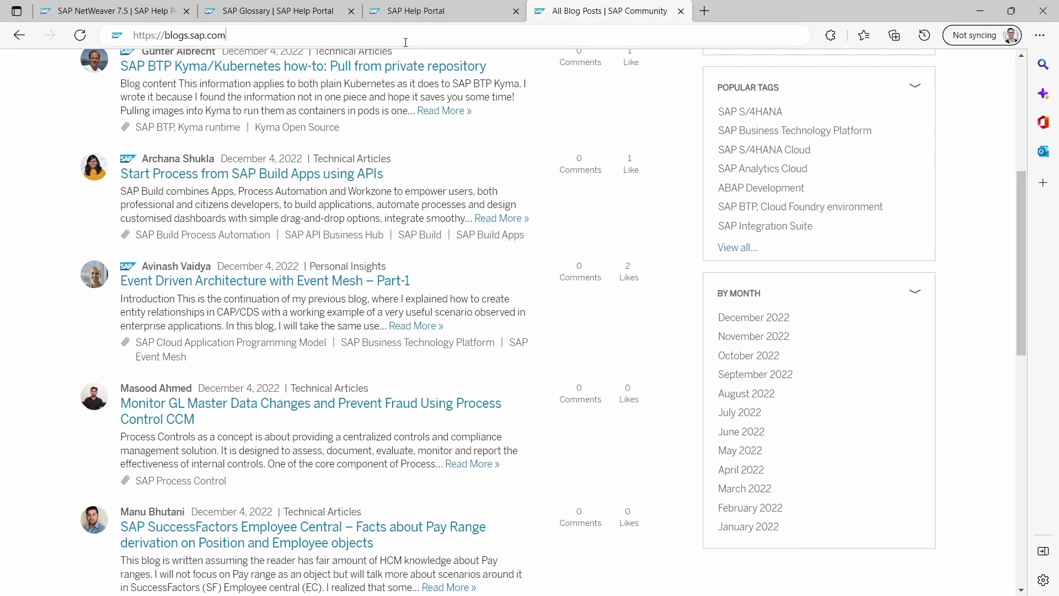
text(erp-up.de)
key(Return)
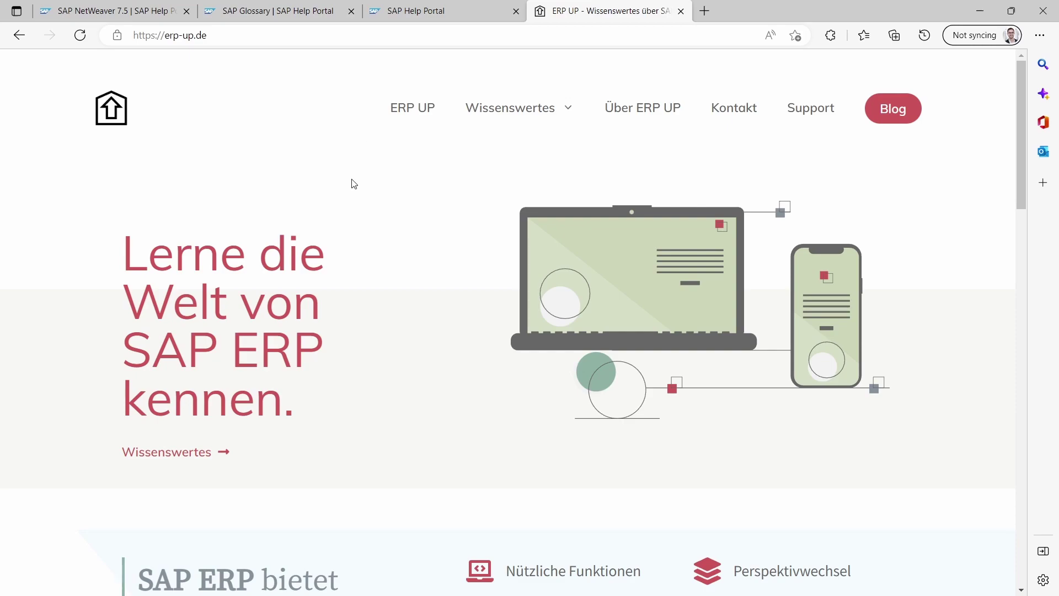
click(898, 117)
scroll(36, 276, down, 3)
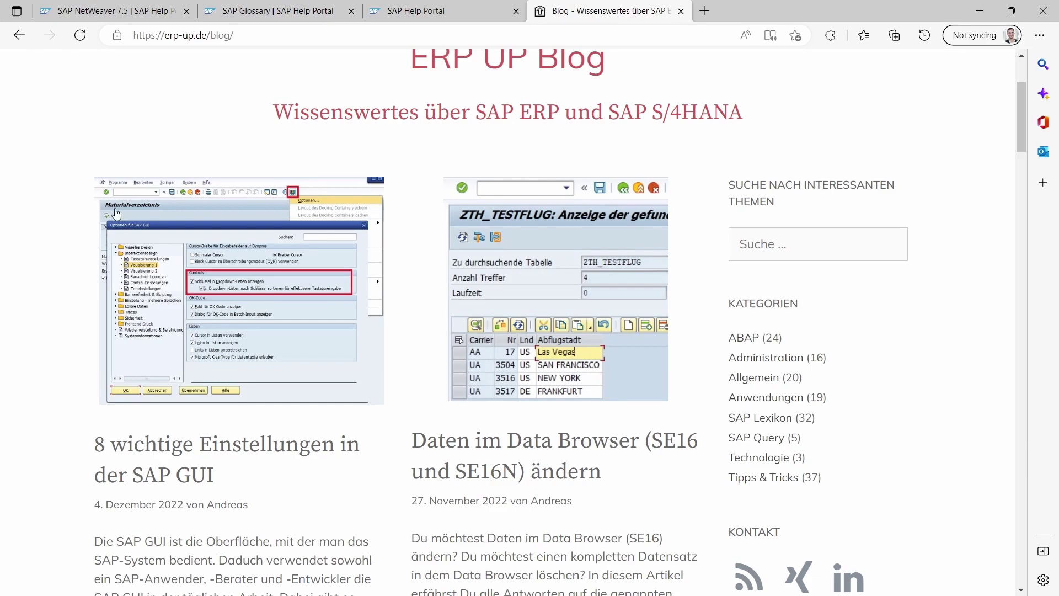
- Open news.sap.com and scroll past the news cards to the Topics section
click(257, 38)
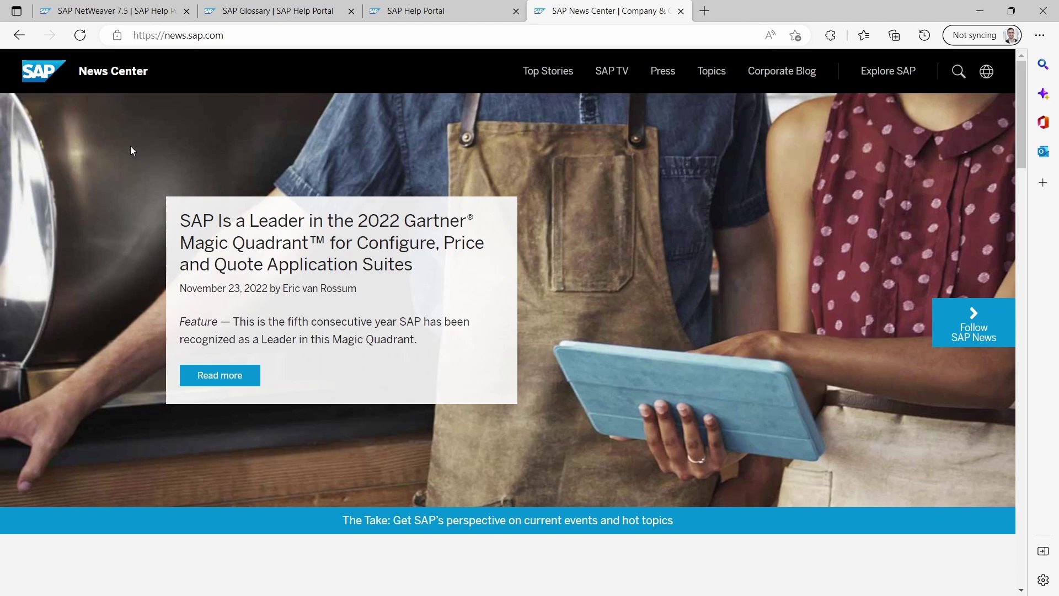
scroll(103, 216, down, 15)
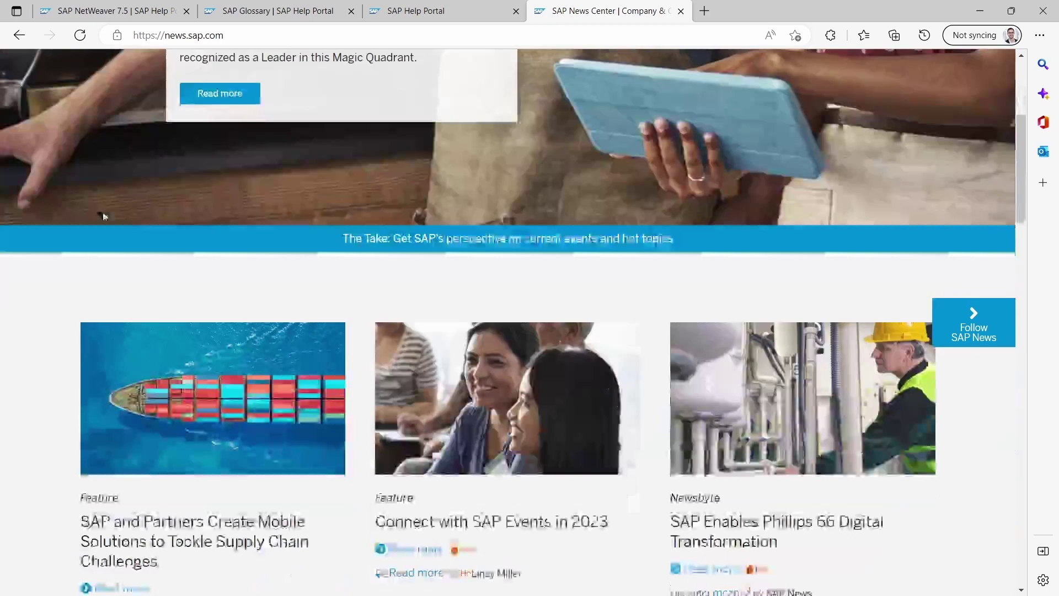
scroll(47, 221, down, 10)
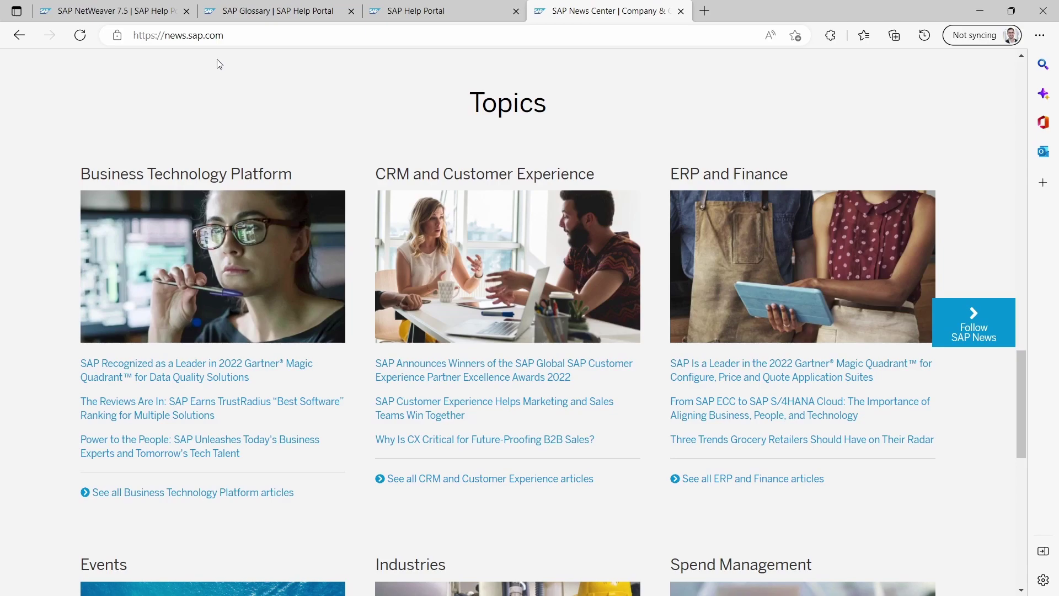
- Go to the Coursera website at coursera.org
click(251, 42)
text(www.coursera.org)
key(Return)
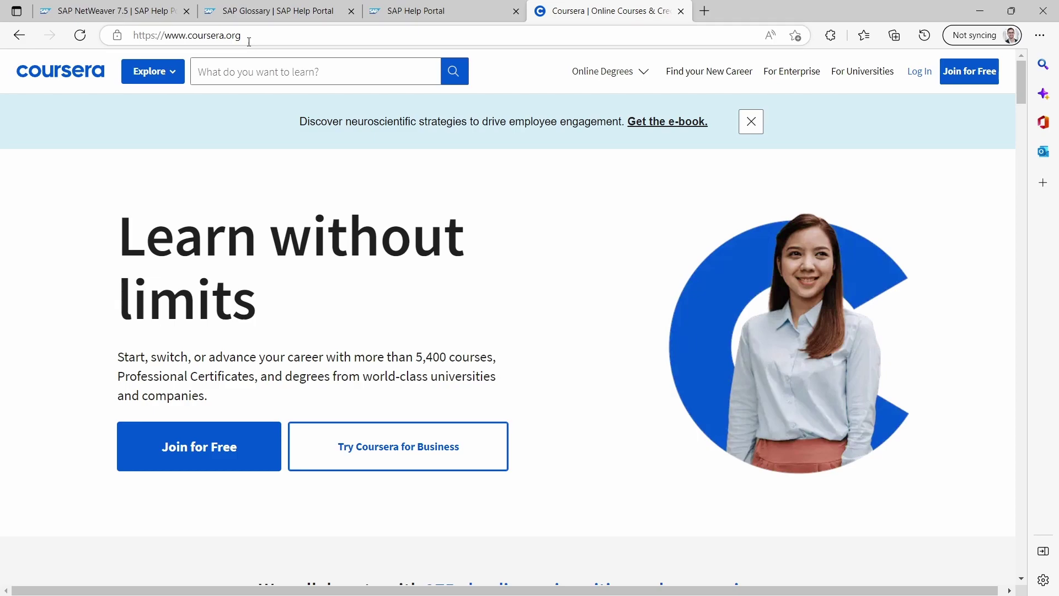
- Search Coursera for 'sap' and scroll through the 64 course results
click(262, 74)
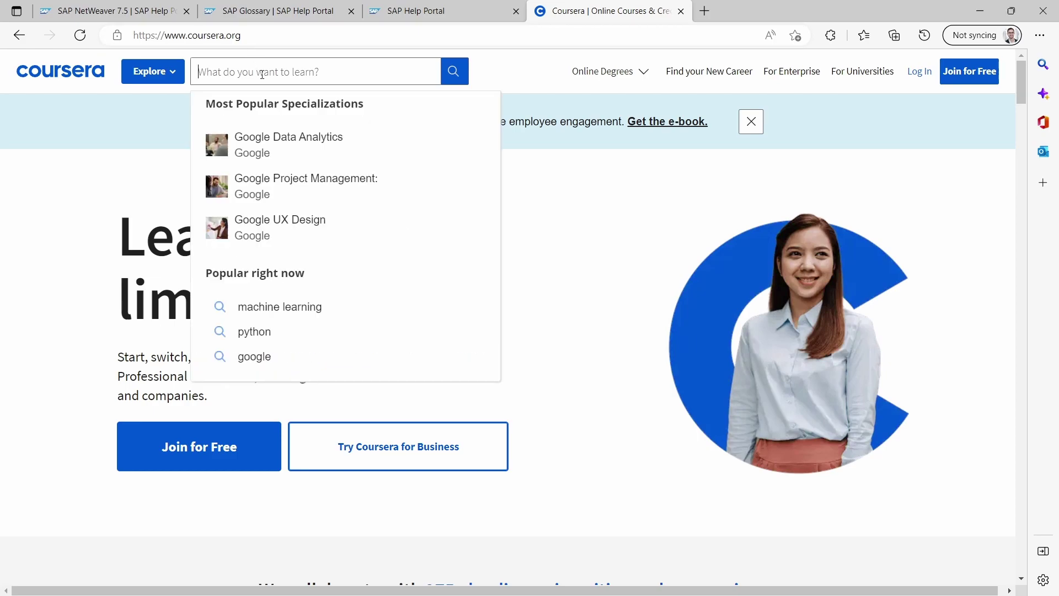
text(sap)
key(Return)
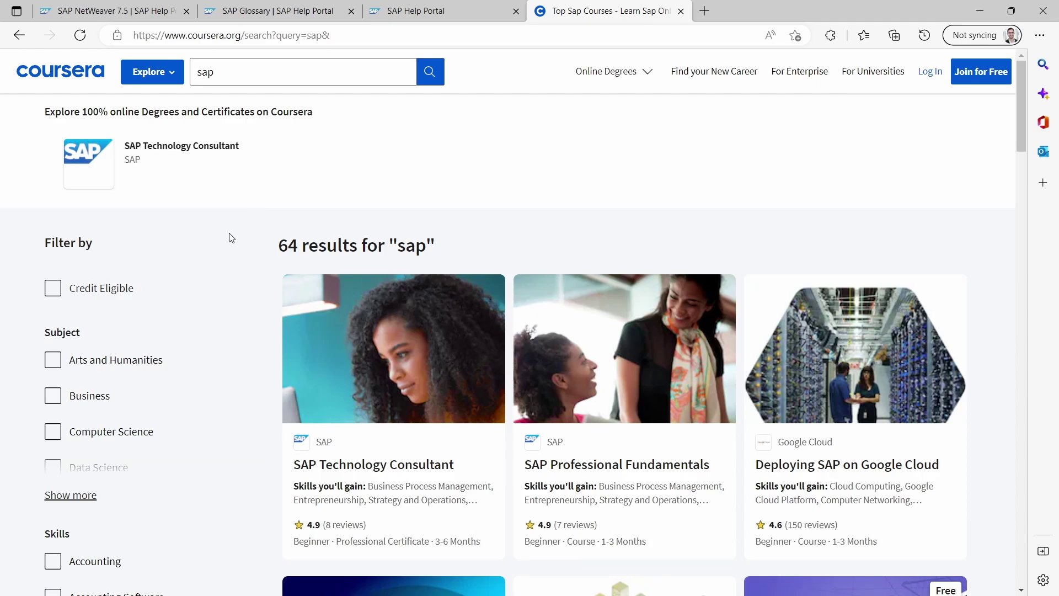
scroll(232, 238, down, 4)
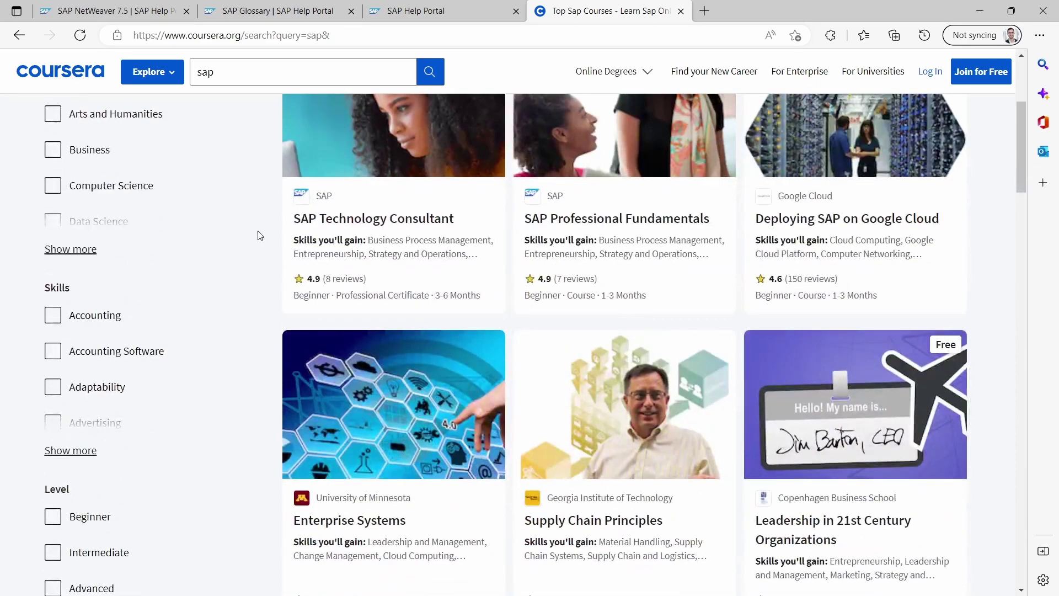
scroll(259, 234, down, 8)
scroll(260, 234, down, 10)
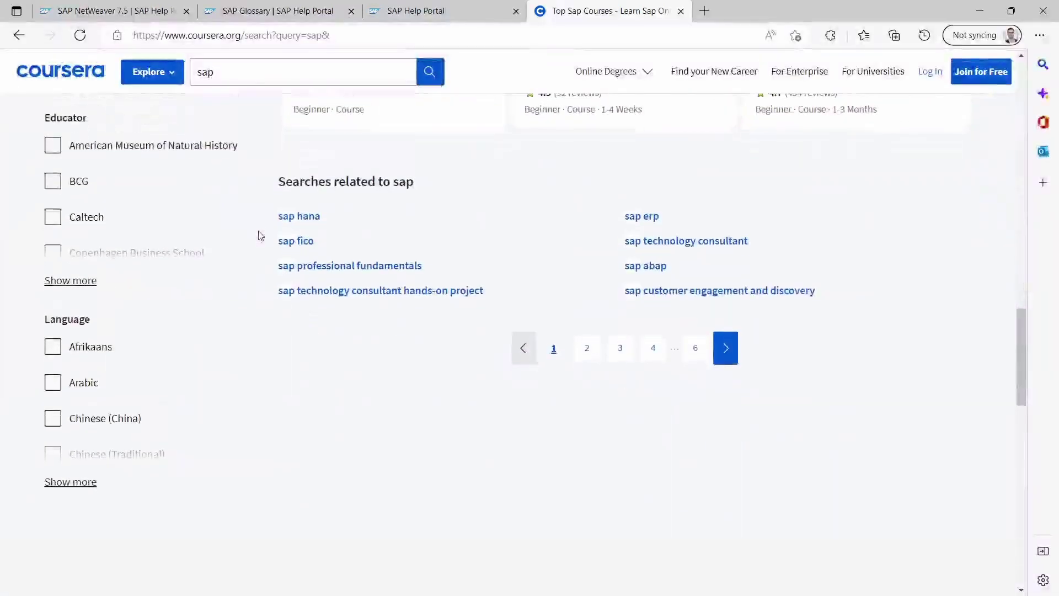
scroll(260, 234, up, 13)
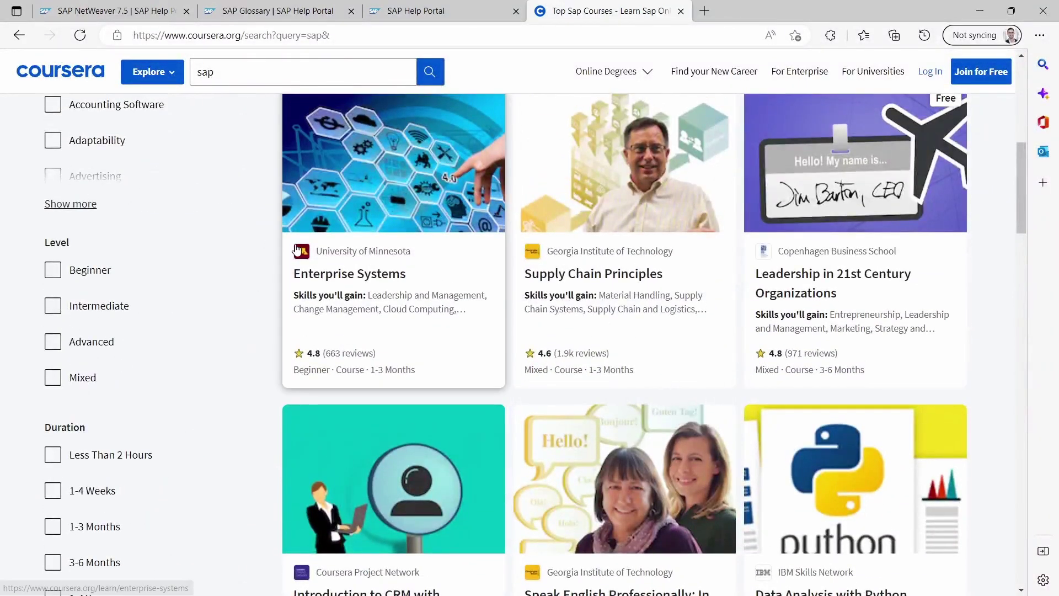
- Go to udemy.com and open the SAP courses category under Office Productivity
click(351, 36)
text(udemy.com)
key(Return)
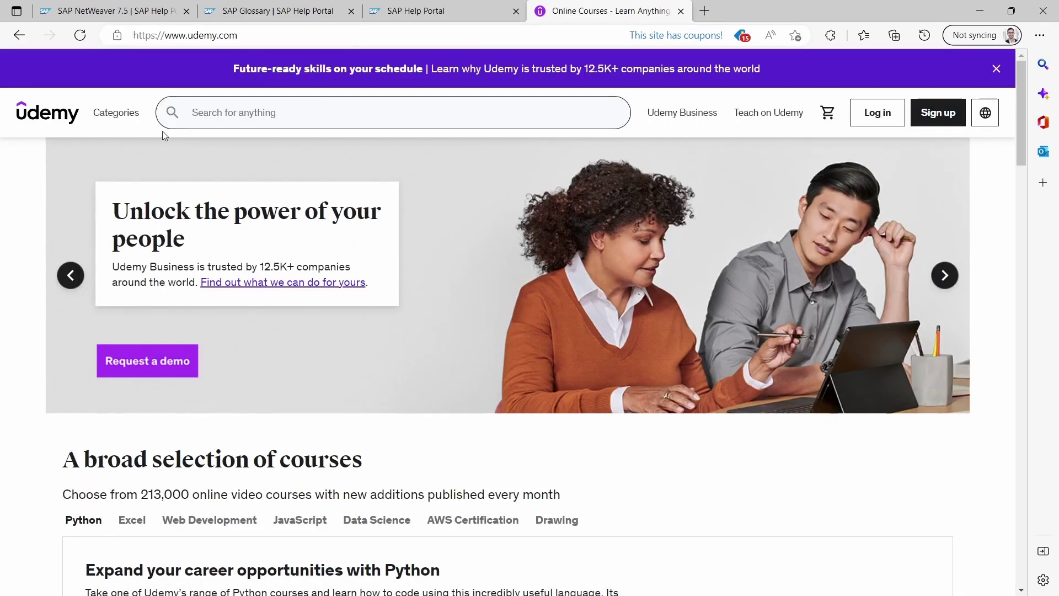
mouse_move(115, 125)
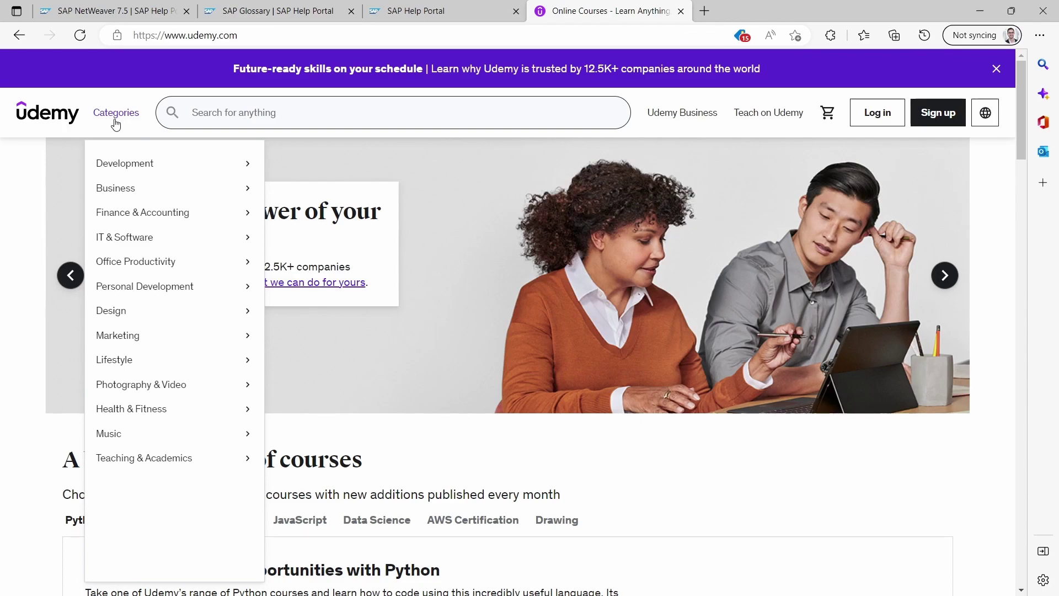
mouse_move(144, 271)
mouse_move(338, 240)
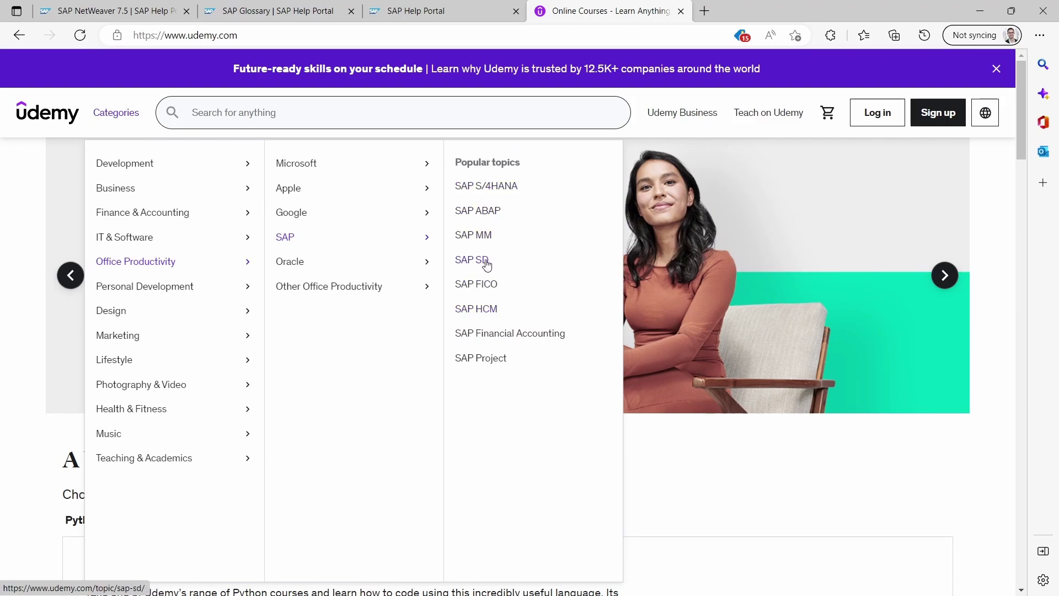
click(286, 241)
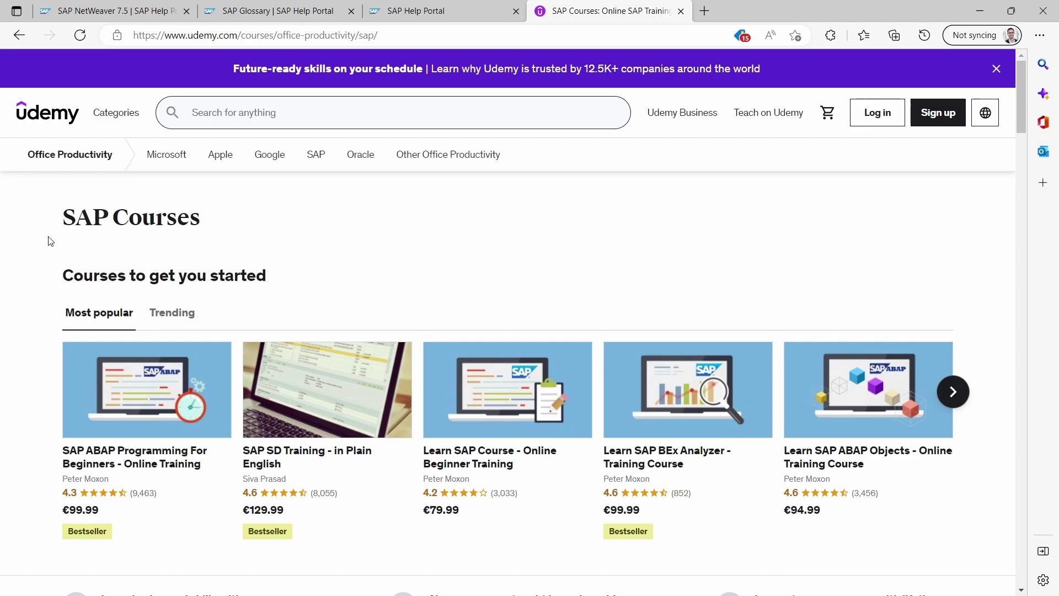
- Show the trending SAP courses and browse down the course list
click(179, 319)
scroll(24, 268, down, 10)
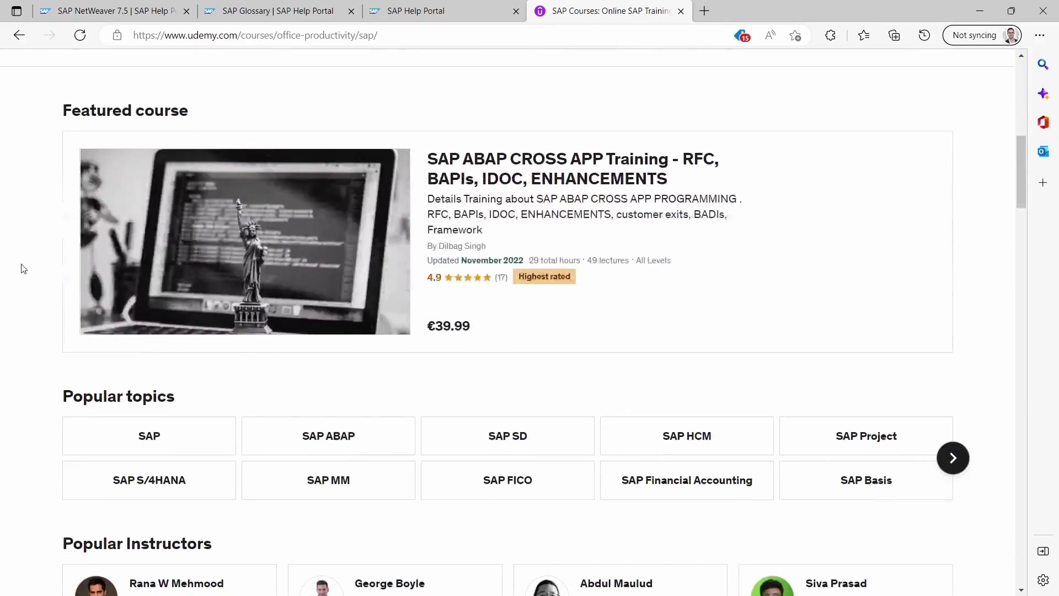
scroll(23, 269, down, 10)
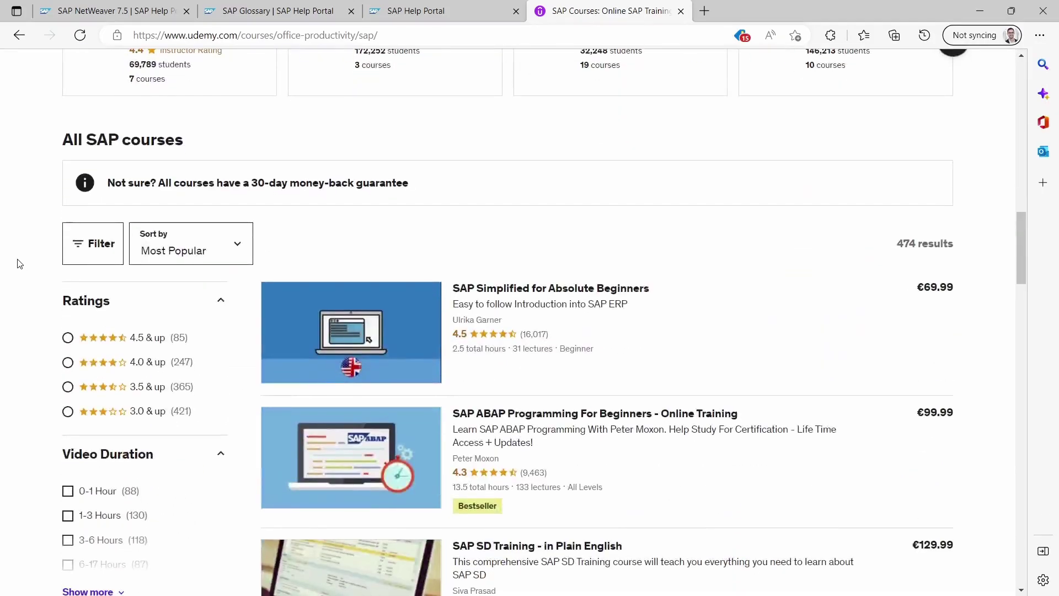
scroll(20, 264, down, 10)
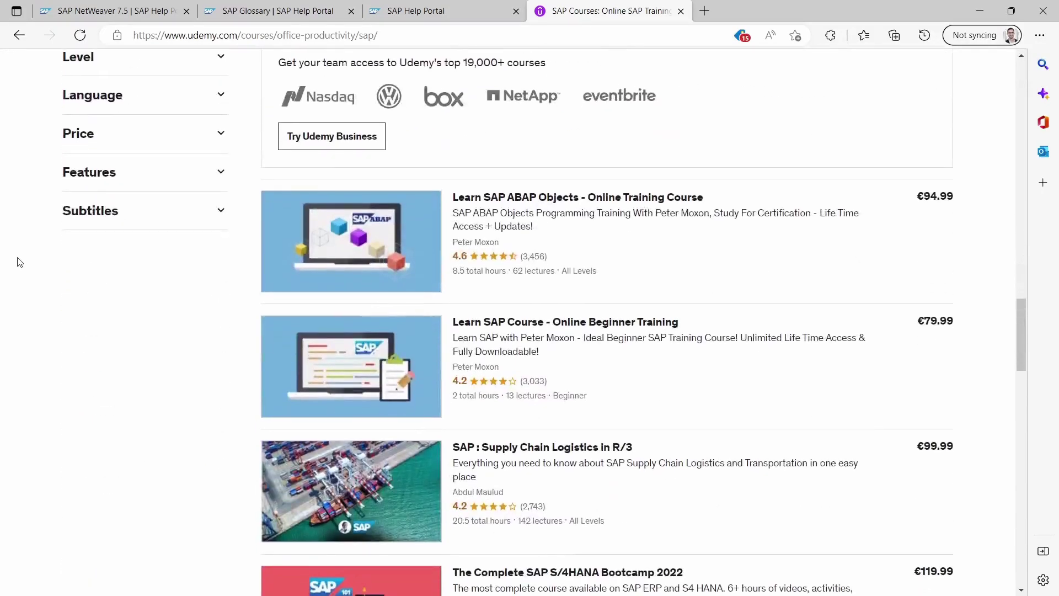
scroll(20, 263, down, 10)
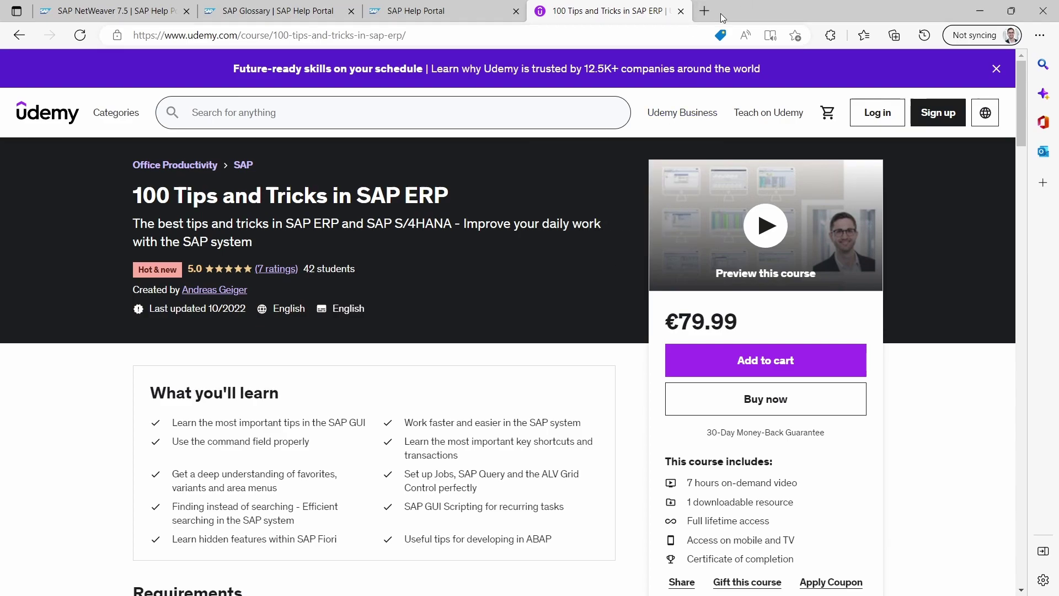
- Go to sap-press.com and scroll down to the Latest Releases books
click(579, 30)
text(sap-press.com)
key(Return)
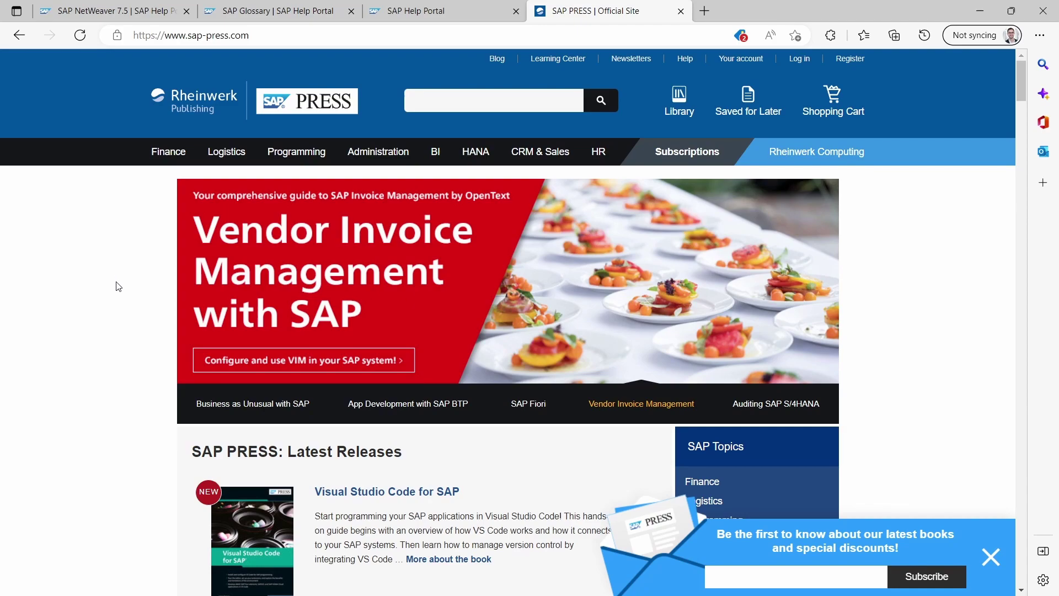
mouse_move(319, 158)
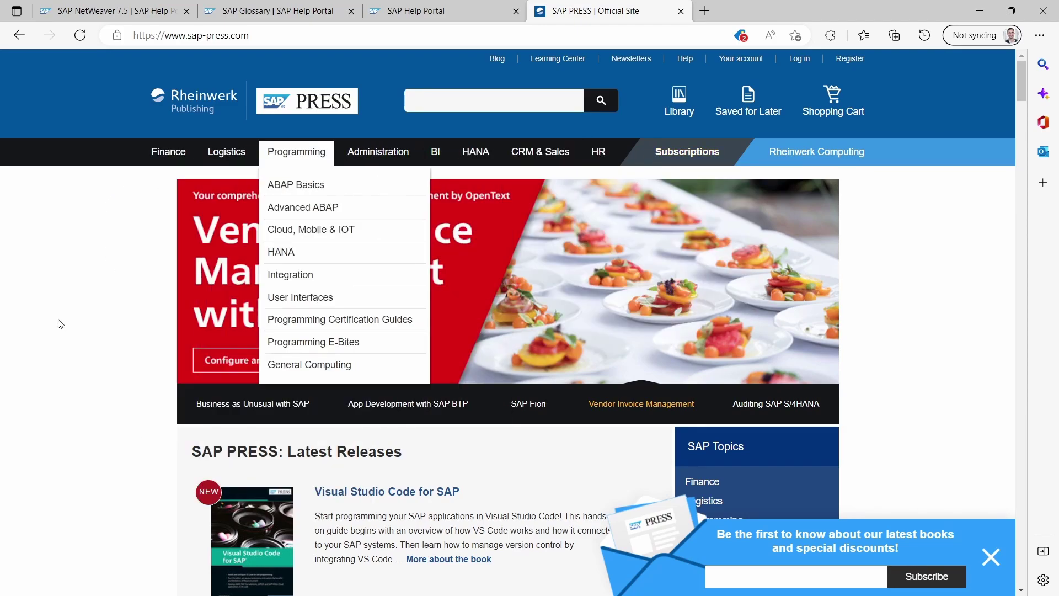
scroll(145, 342, down, 4)
scroll(144, 342, down, 3)
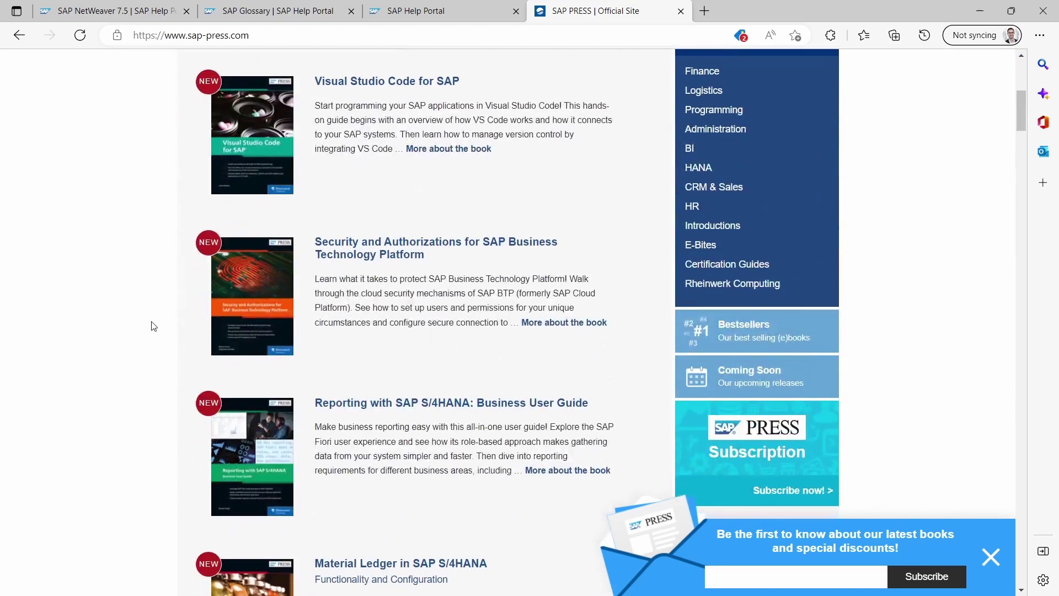
scroll(154, 323, down, 2)
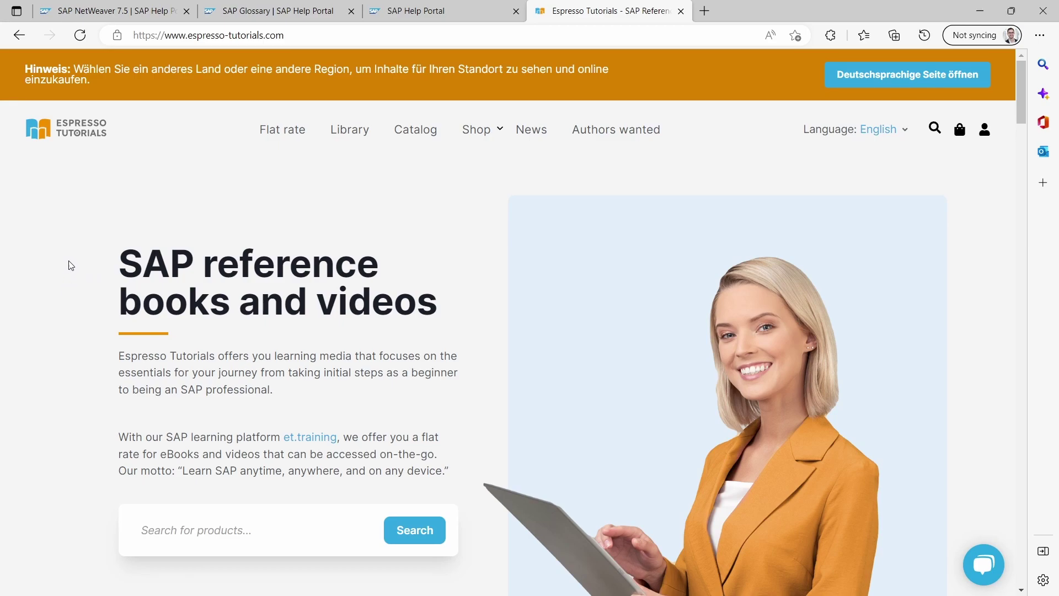
- Leave Espresso Tutorials by going to google.de
click(263, 35)
text(google.de)
key(Return)
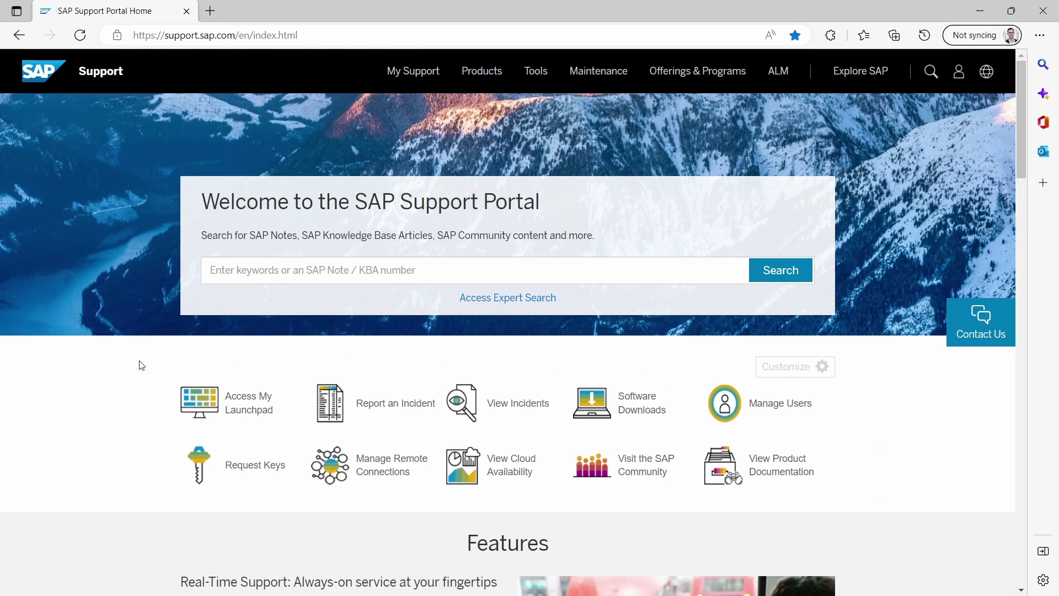
- Scroll down the SAP Support Portal home page past the SAP Notes search
scroll(144, 365, down, 10)
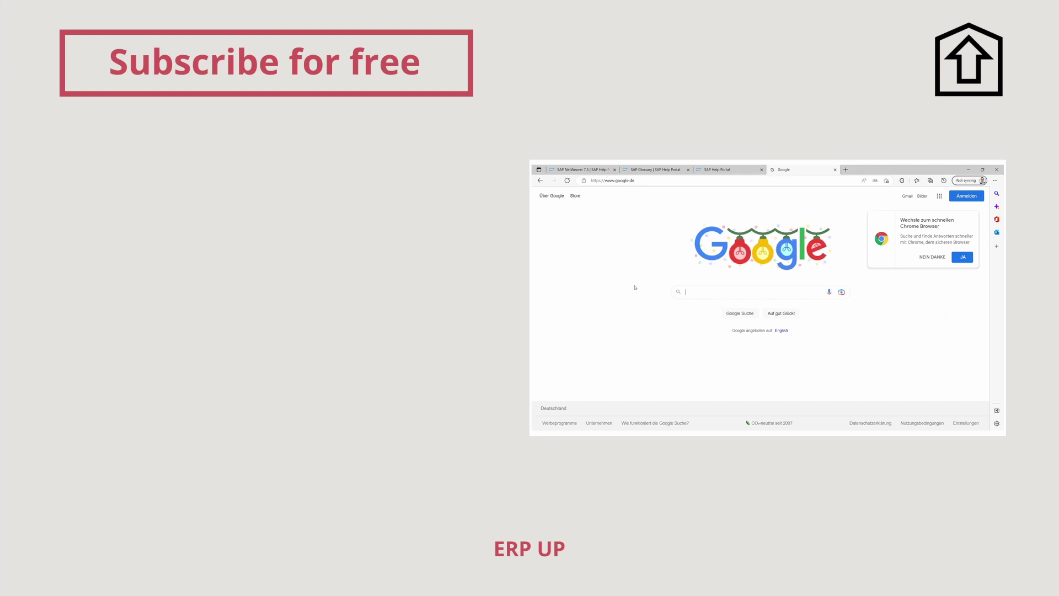